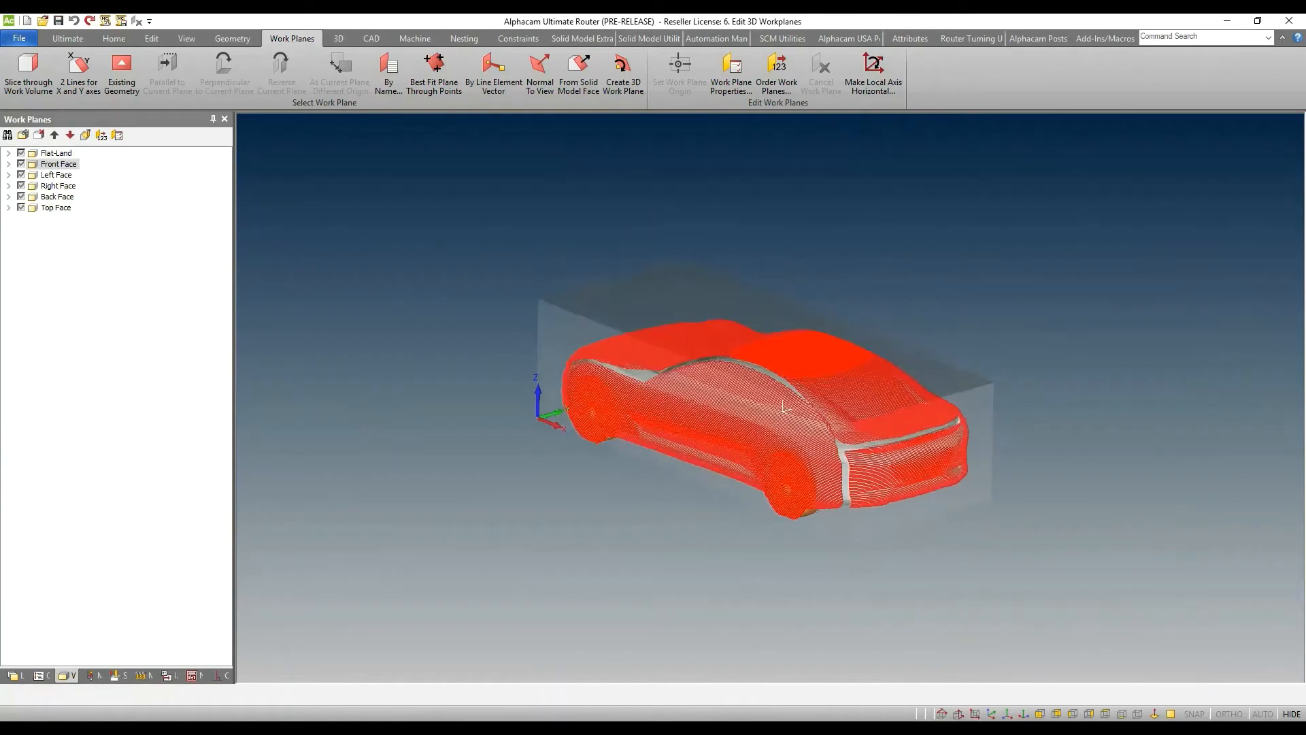
Display the list of machining operations at full width and examine their toolpaths on the car model.
left_click(41, 674)
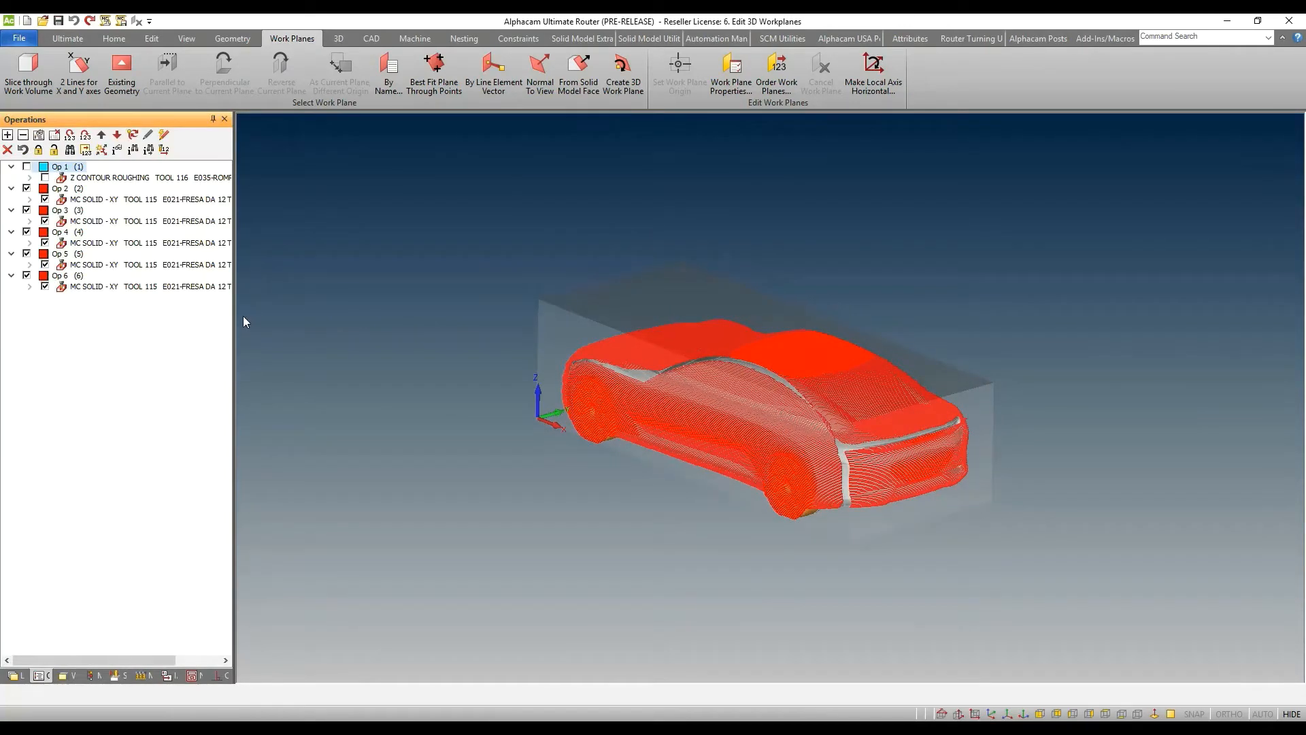
left_click_drag(233, 319, 263, 319)
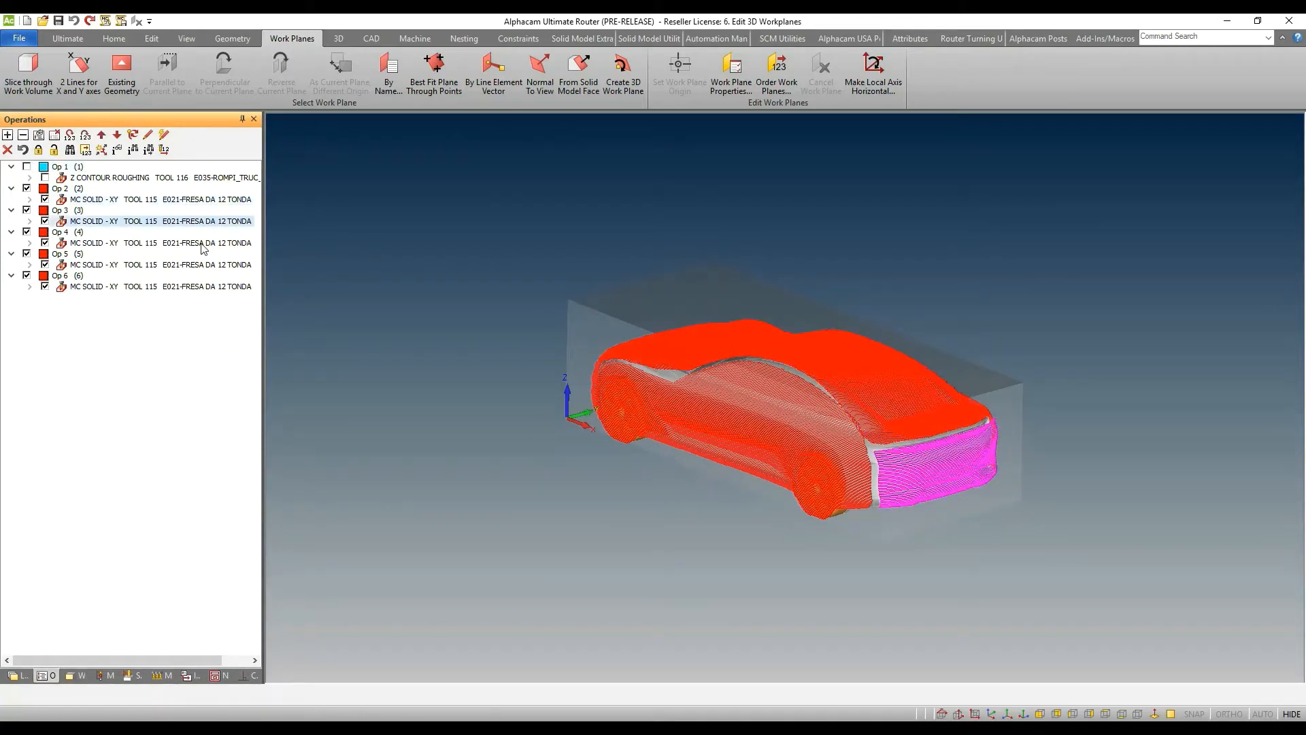
left_click(195, 286)
scroll(680, 499, "down", 3)
scroll(757, 485, "up", 5)
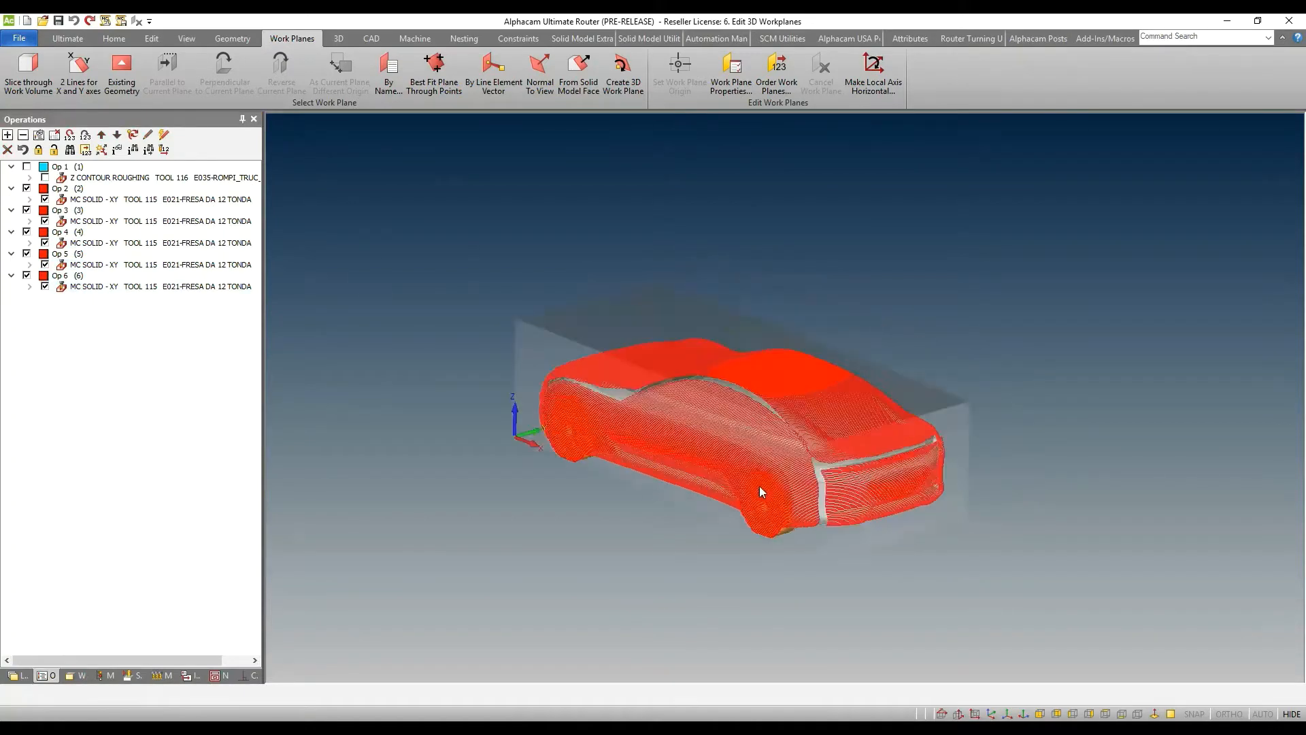
middle_click_drag(688, 466, 685, 452)
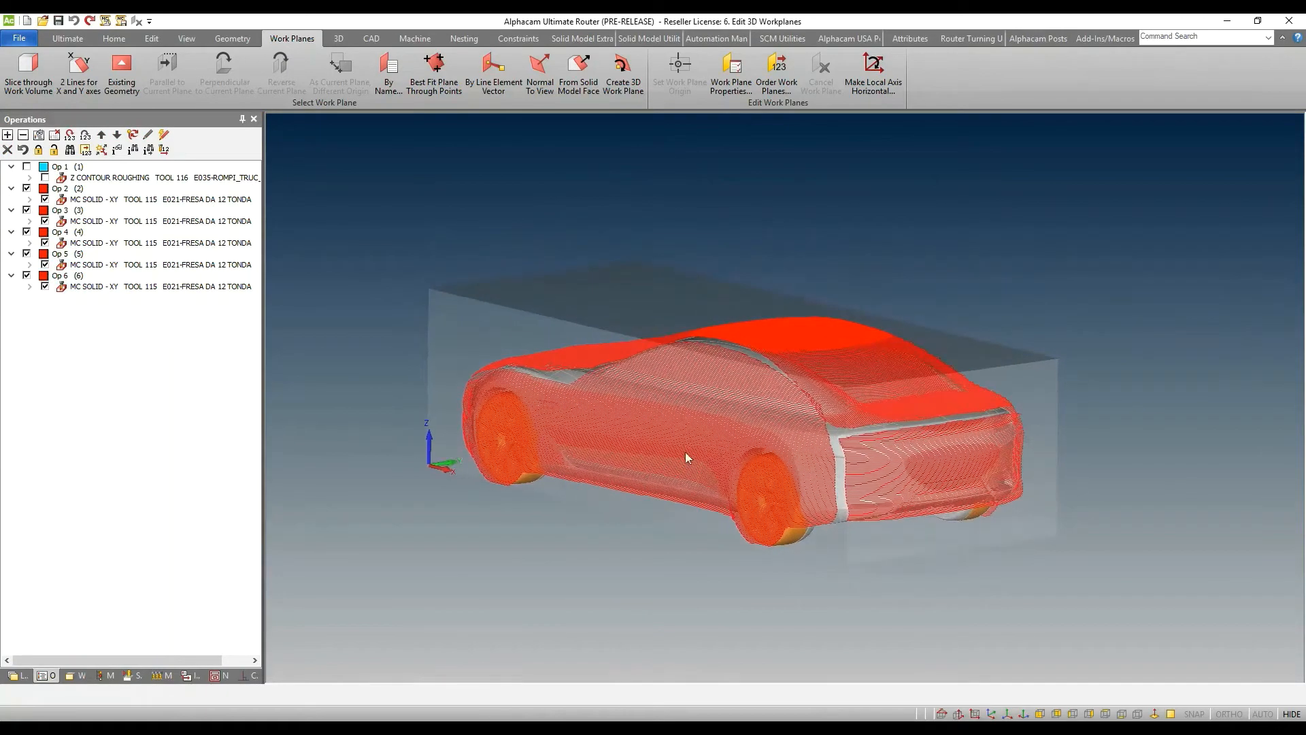
middle_click_drag(835, 511, 809, 496)
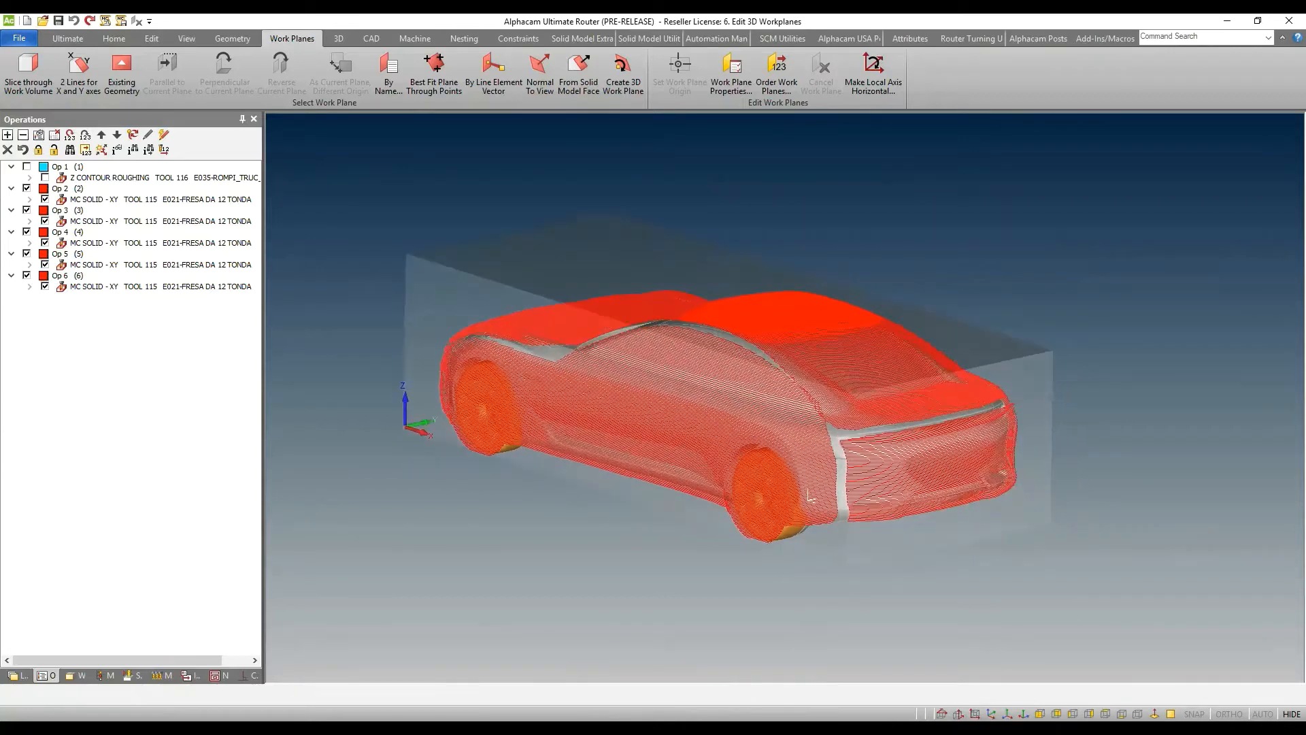
Check the commands available for the Op 3 toolpath and inspect the toolpaths around the car's side and rear.
left_click(232, 222)
right_click(232, 223)
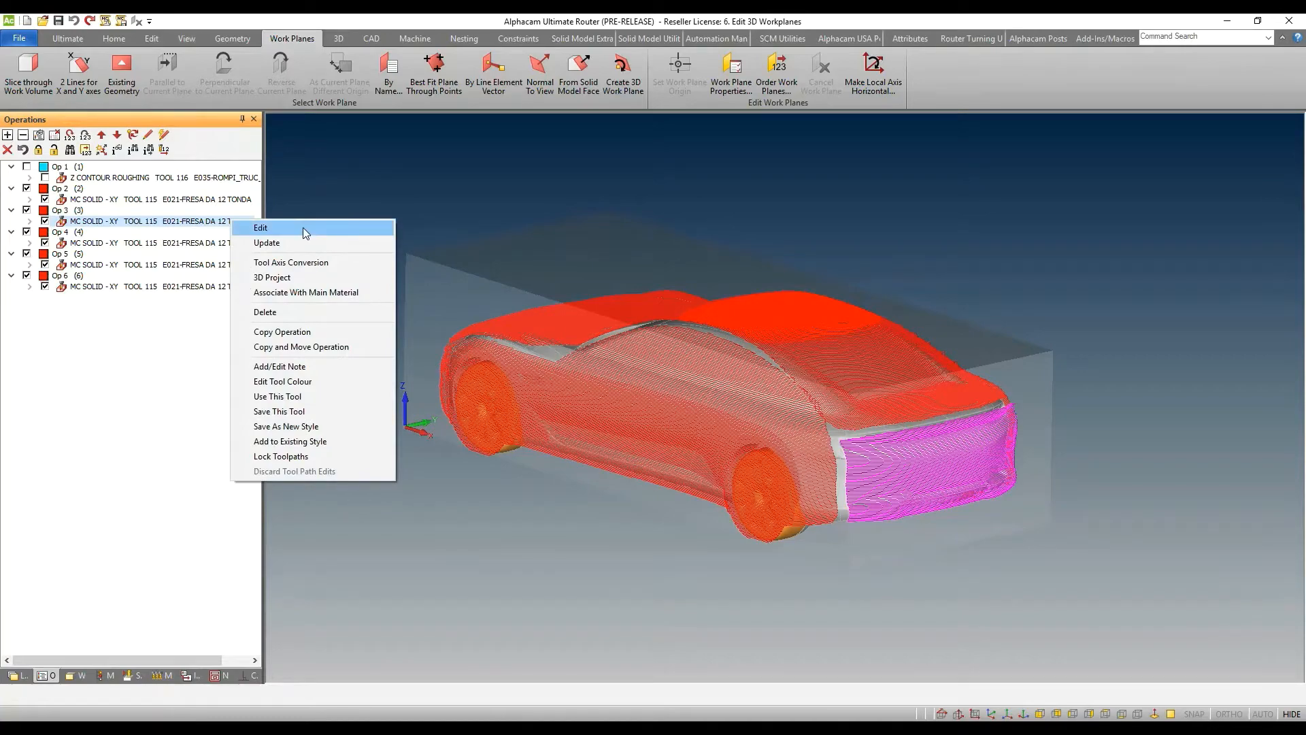
left_click(477, 243)
scroll(776, 429, "up", 2)
mouse_move(775, 428)
middle_mouse_down()
mouse_move(687, 419)
mouse_move(739, 424)
mouse_move(765, 445)
middle_mouse_up()
scroll(757, 393, "down", 1)
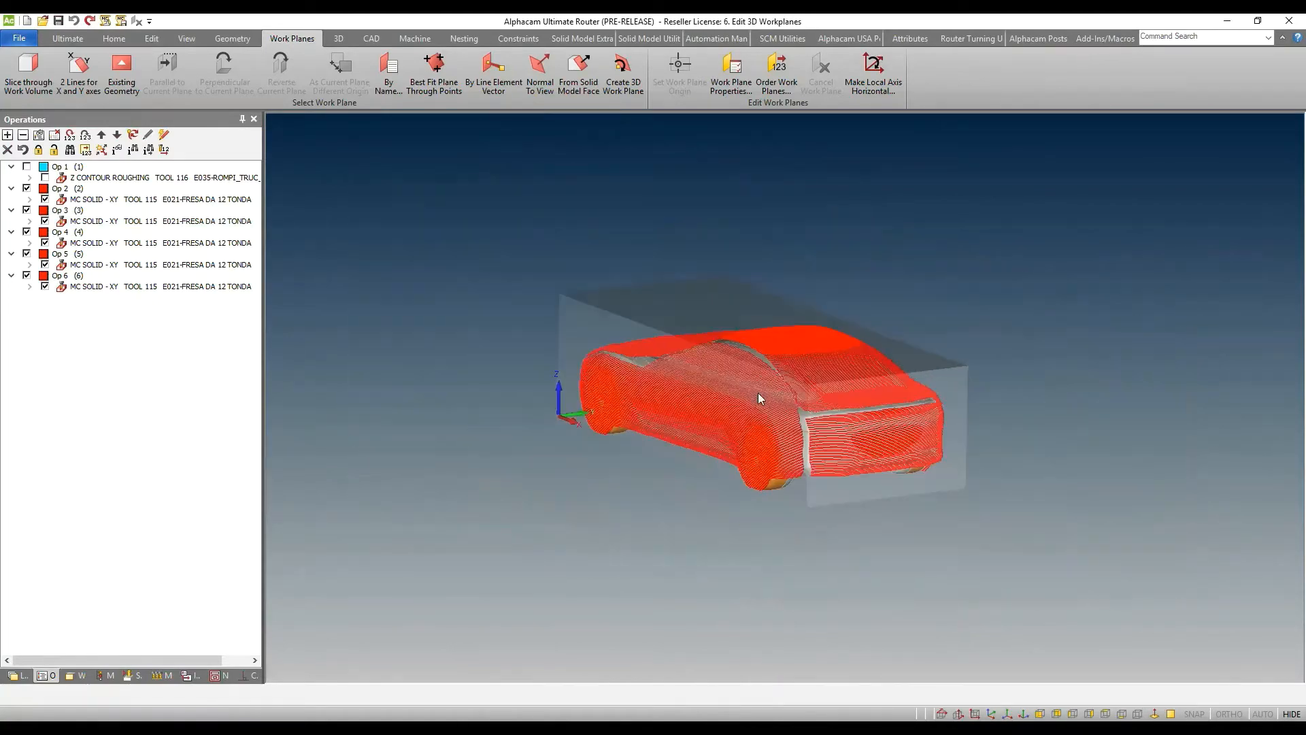
scroll(749, 410, "up", 2)
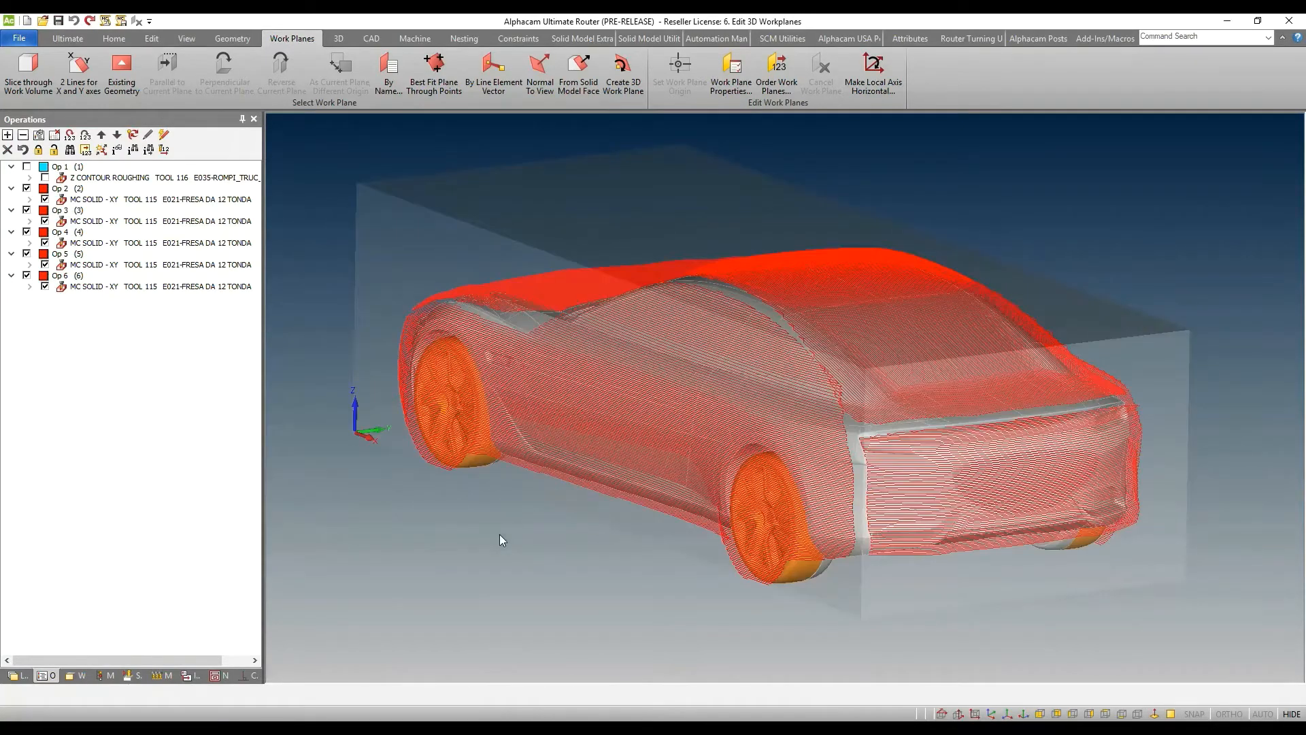
Make the Front Face work plane the active one on the car model.
left_click(85, 673)
double_click(60, 164)
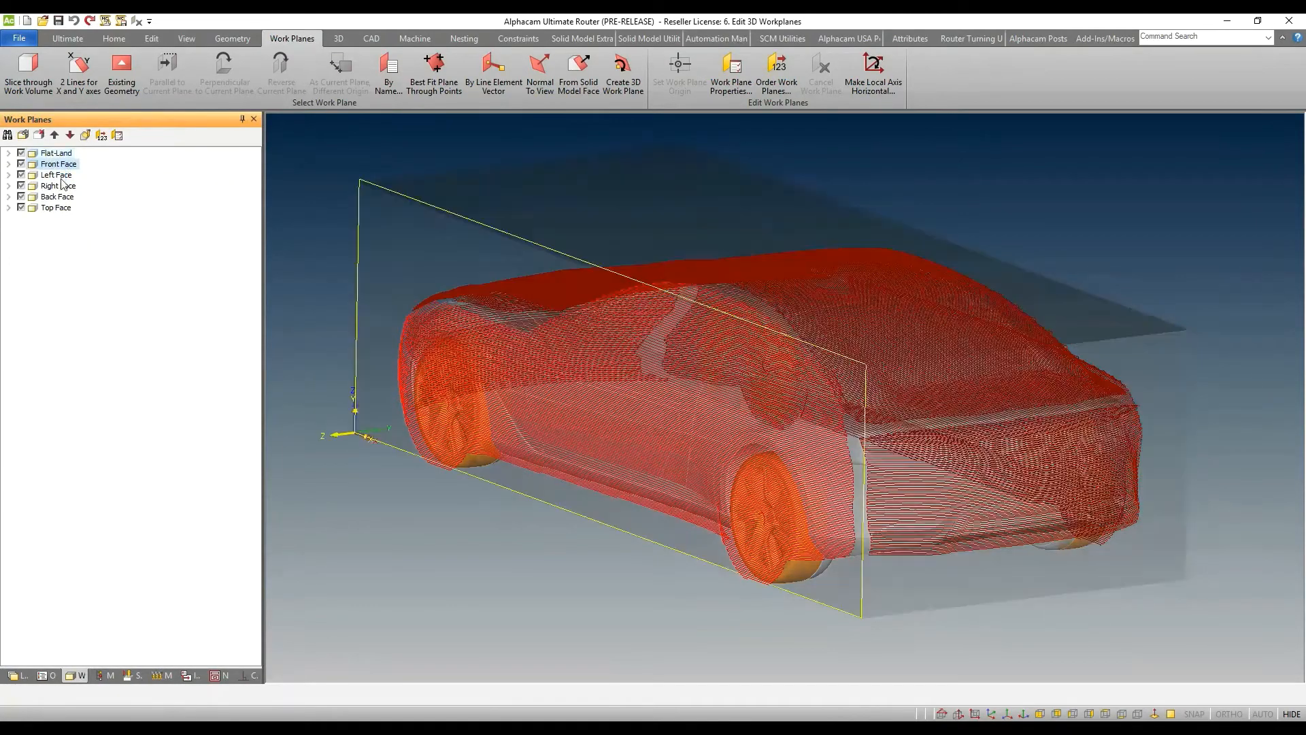
middle_click_drag(828, 427, 779, 409)
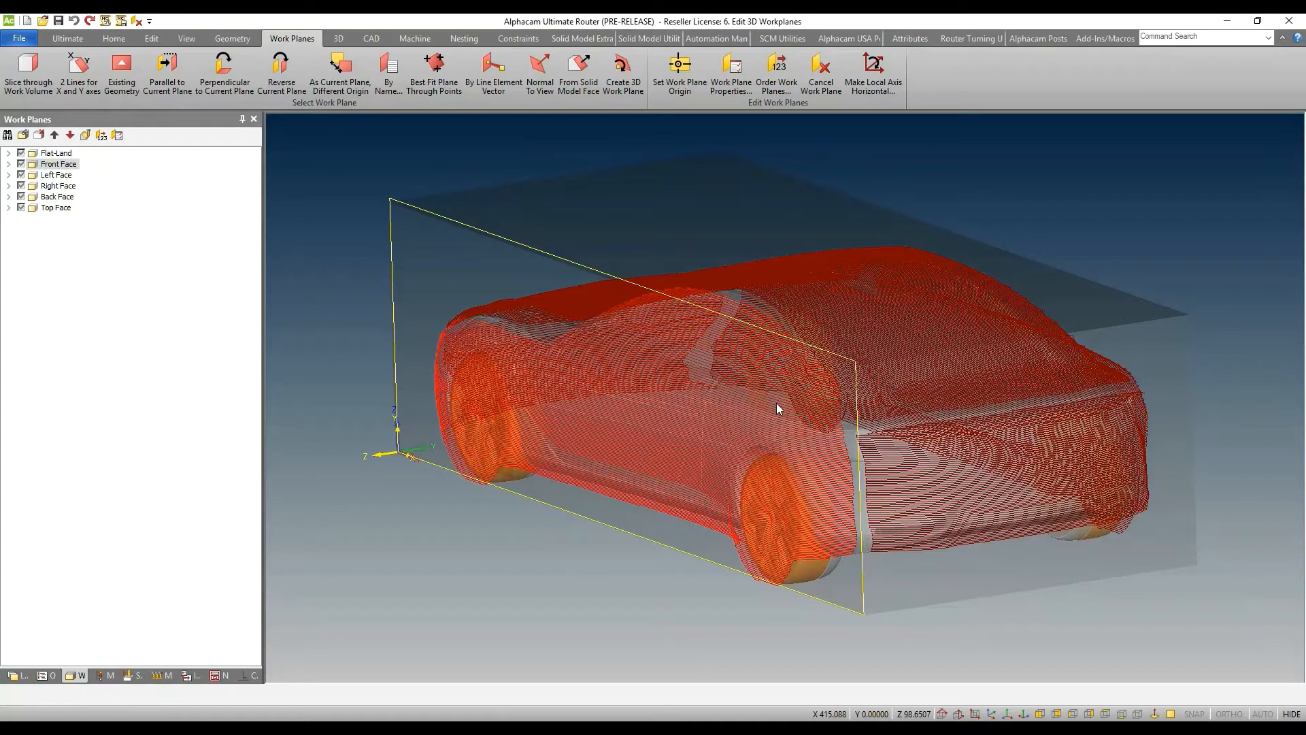
Set the Front Face work plane's global origin Y to 0.1.
right_click(65, 164)
left_click(117, 190)
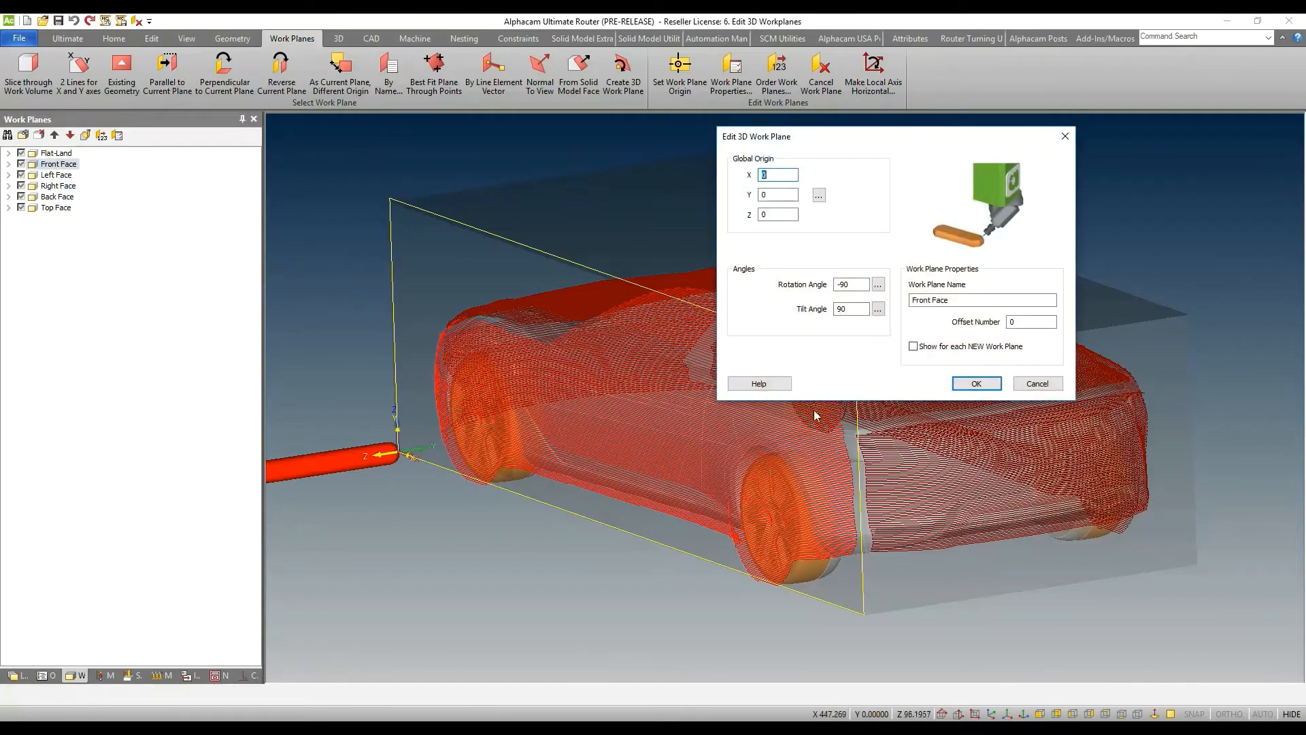
middle_click_drag(640, 463, 582, 409)
double_click(778, 194)
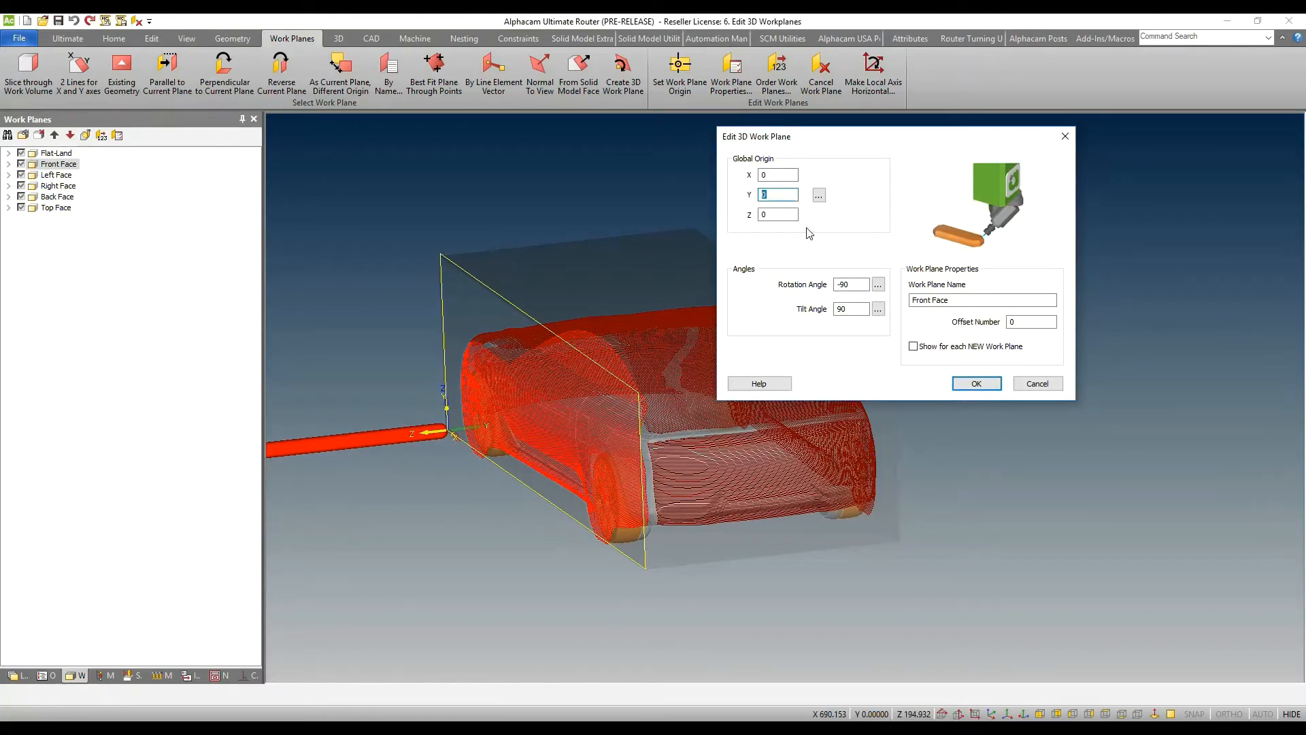
type("0.1")
left_click(976, 383)
middle_click_drag(483, 513, 503, 513)
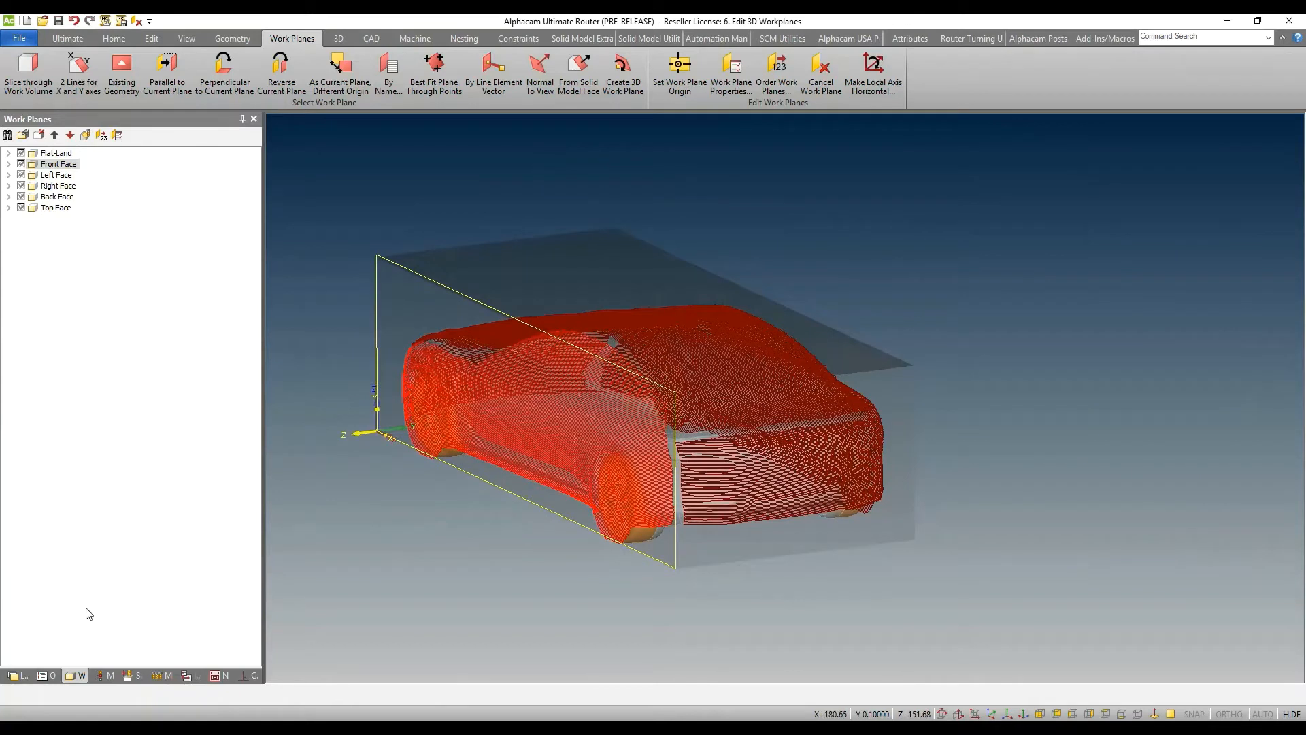
Update the MC Solid - XY operation in Op 3 on the car's rear.
left_click(47, 675)
right_click(158, 221)
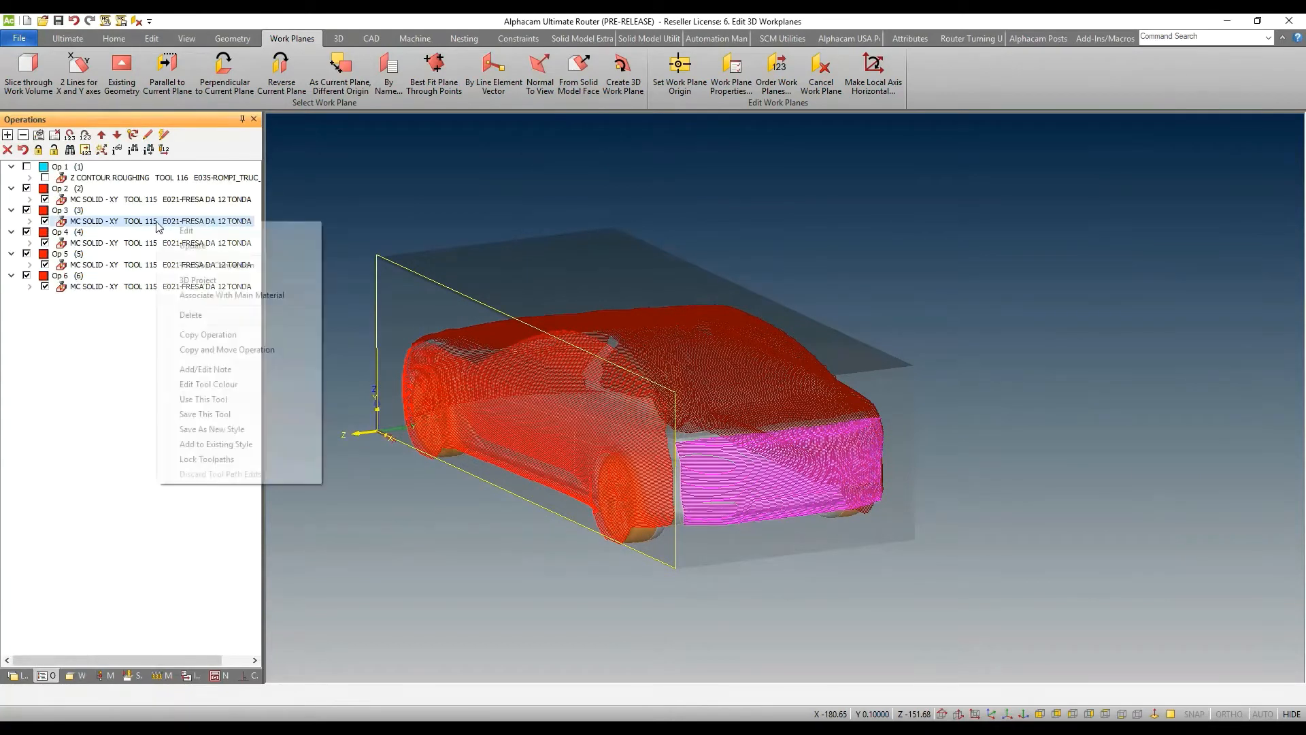
left_click(194, 246)
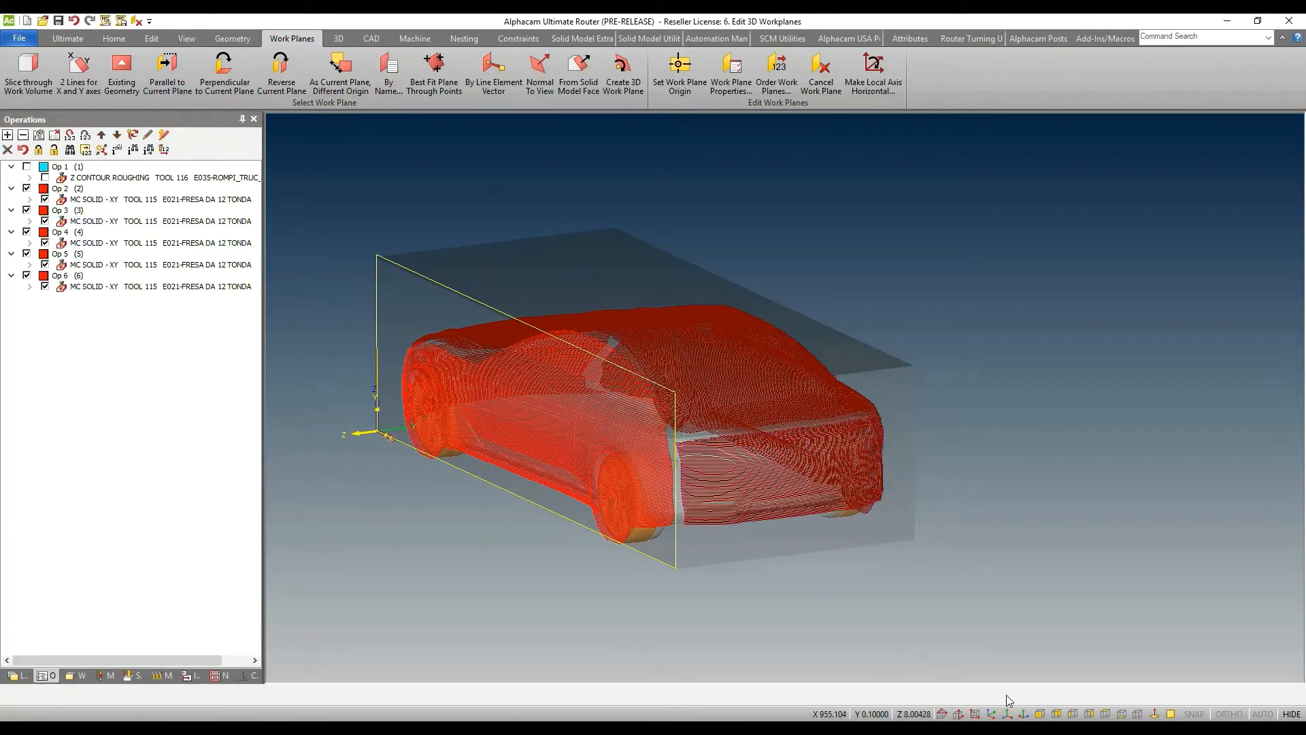
Set the Front Face work plane's global origin Y to -5.
left_click(75, 676)
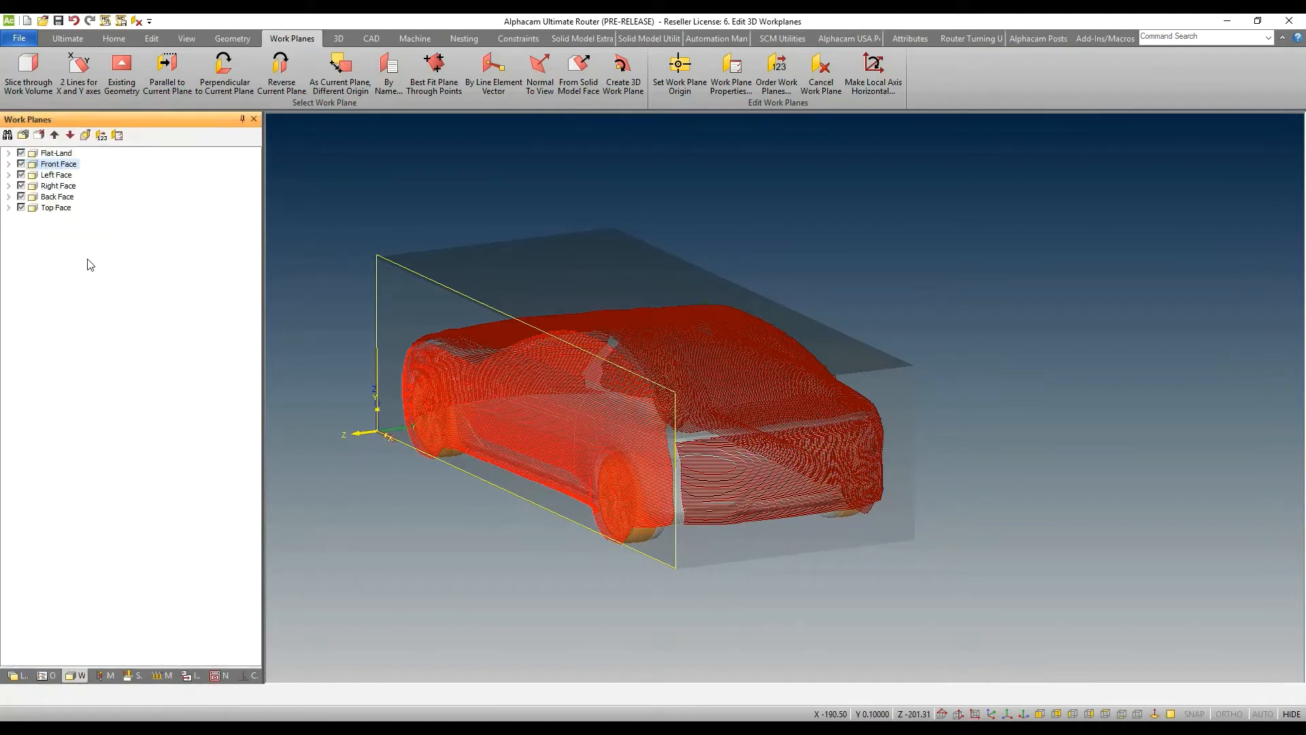
right_click(65, 166)
left_click(114, 191)
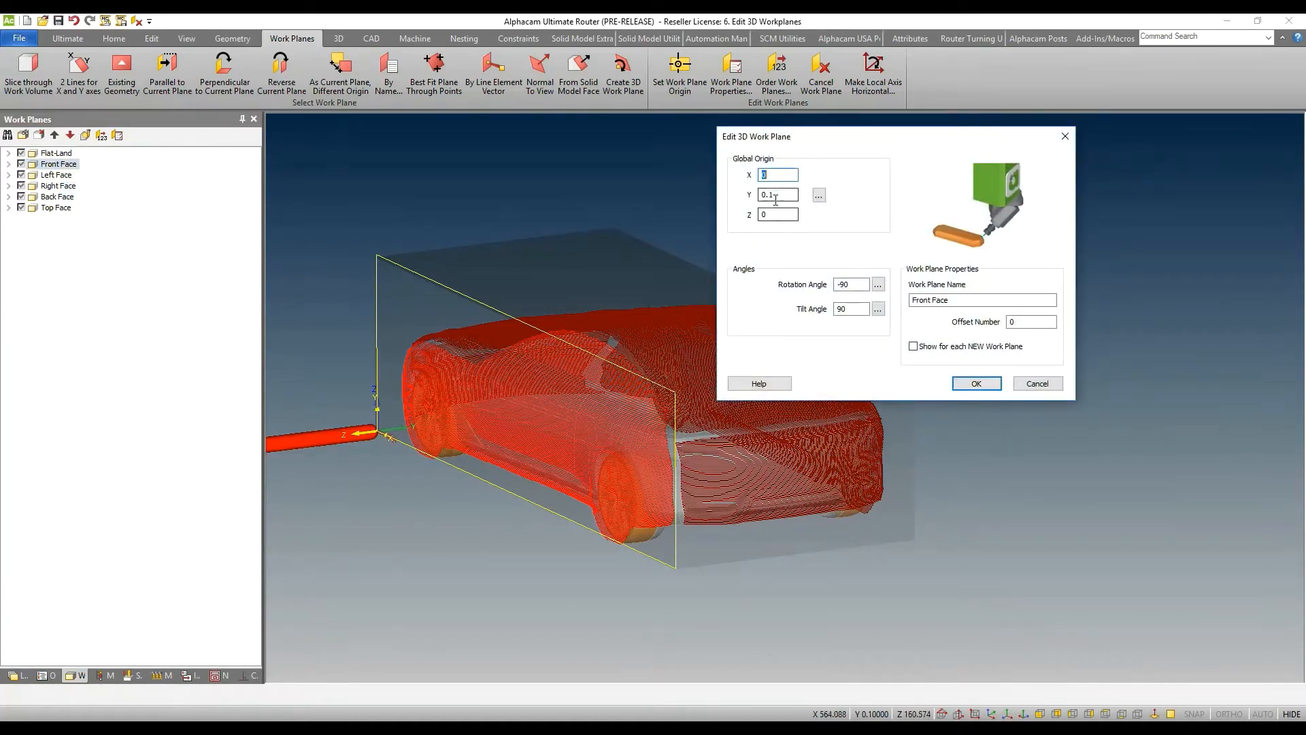
key("Tab")
middle_click_drag(580, 443, 524, 442)
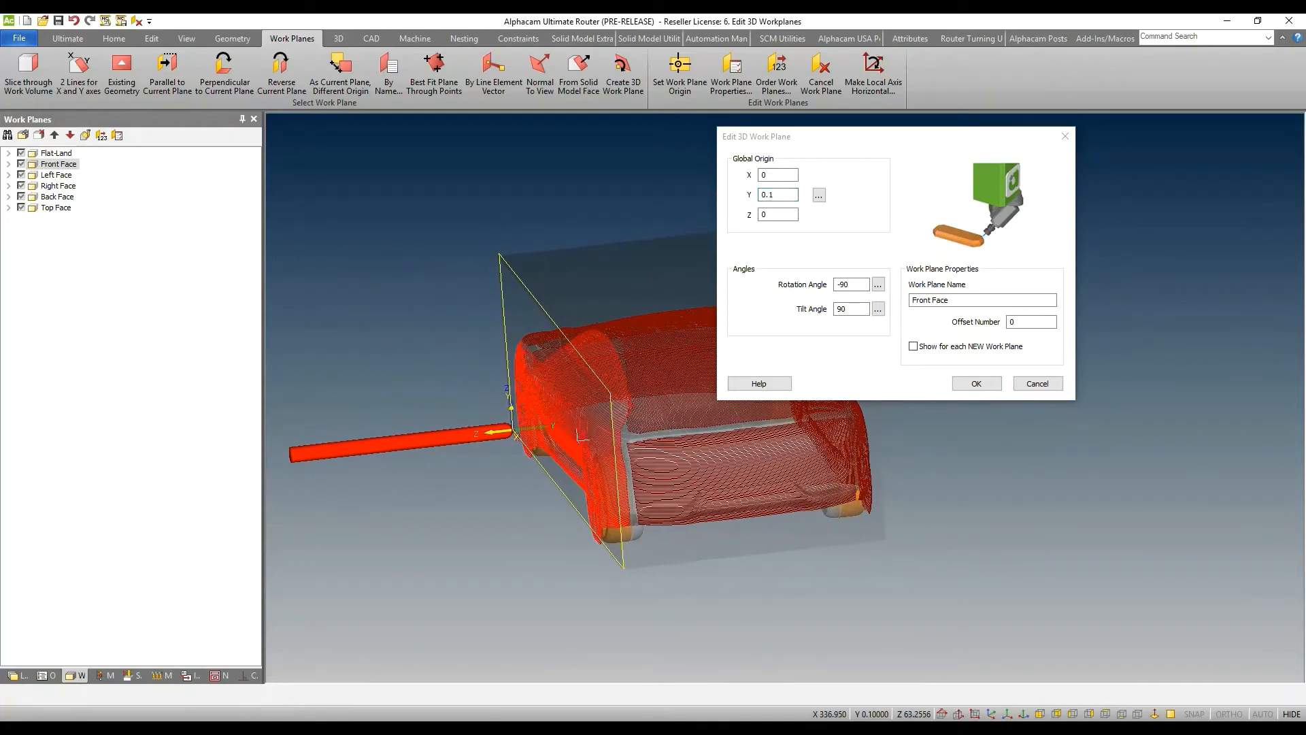
left_click_drag(779, 198, 736, 208)
type("-5")
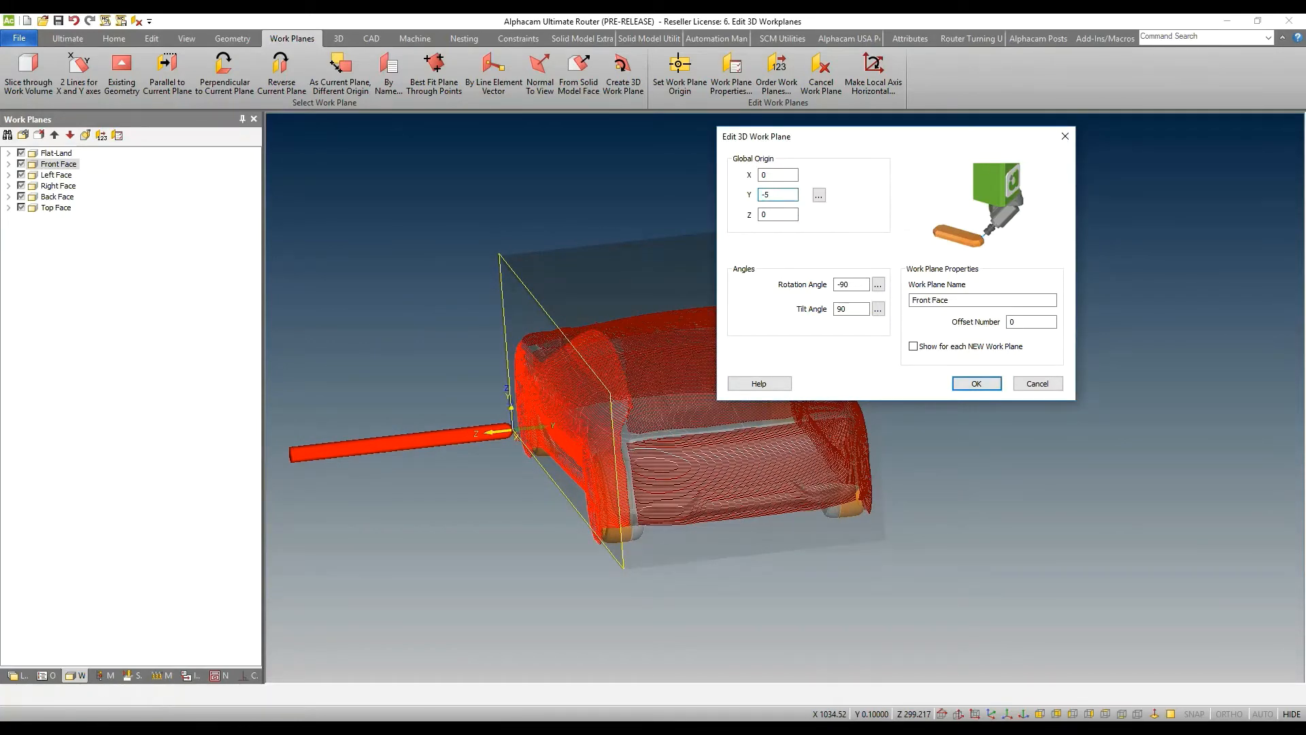
left_click(977, 383)
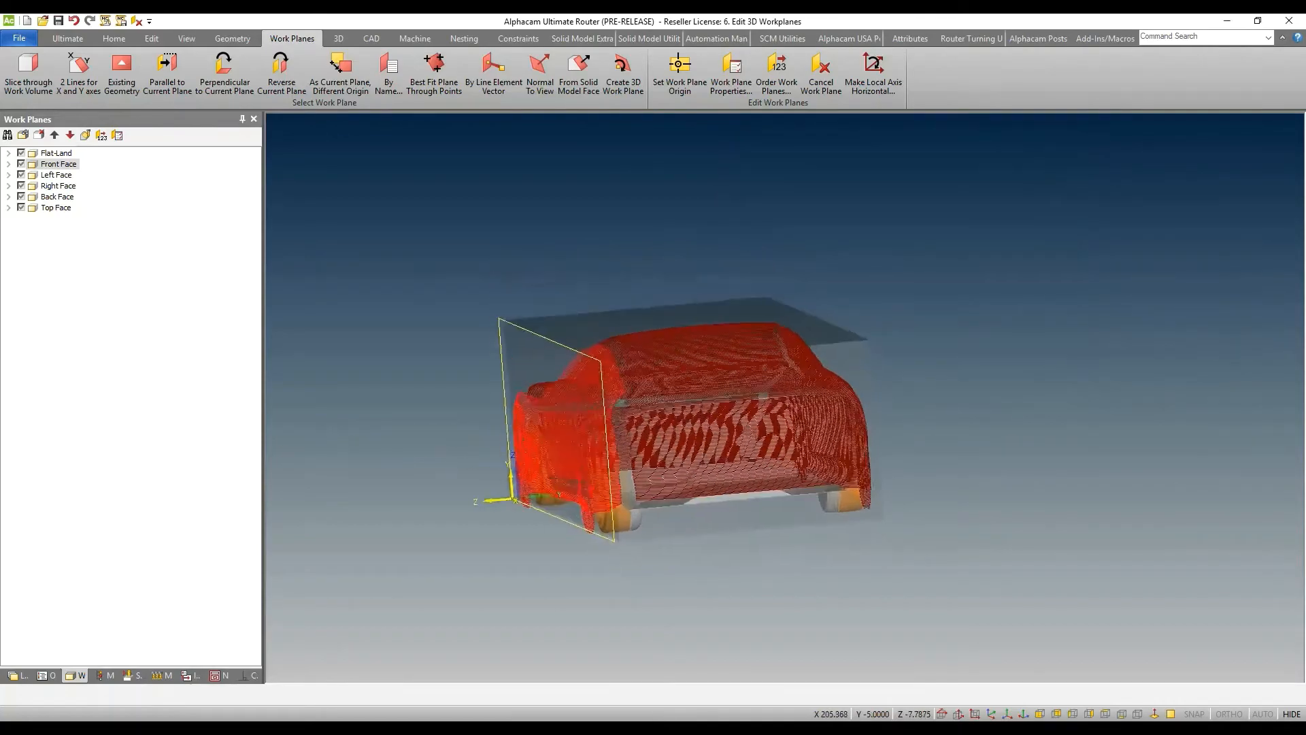
Inspect the shifted Front Face work plane against the car and review its origin and tilt angle settings.
scroll(610, 555, "up", 6)
mouse_move(611, 555)
middle_mouse_down()
mouse_move(619, 578)
mouse_move(601, 579)
middle_mouse_up()
middle_click_drag(601, 517, 728, 506)
scroll(728, 506, "down", 5)
middle_click_drag(639, 470, 343, 401)
right_click(68, 165)
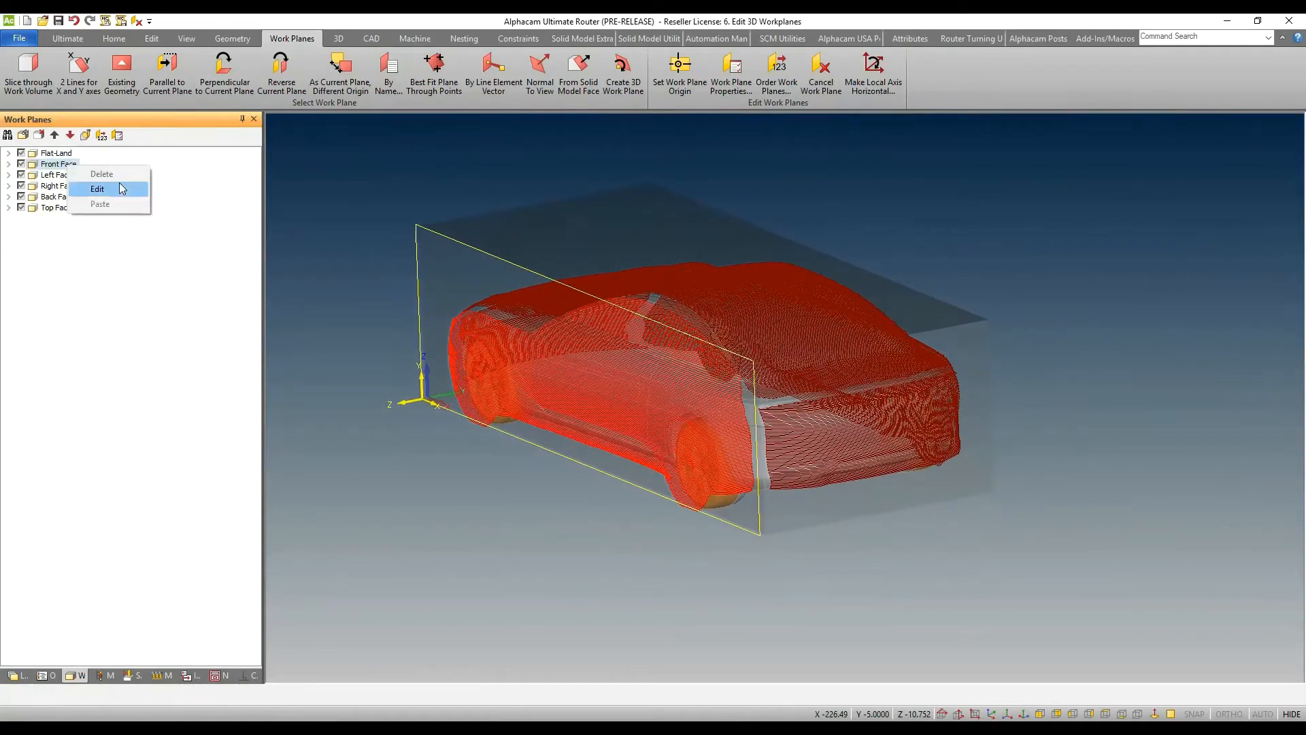
left_click(120, 182)
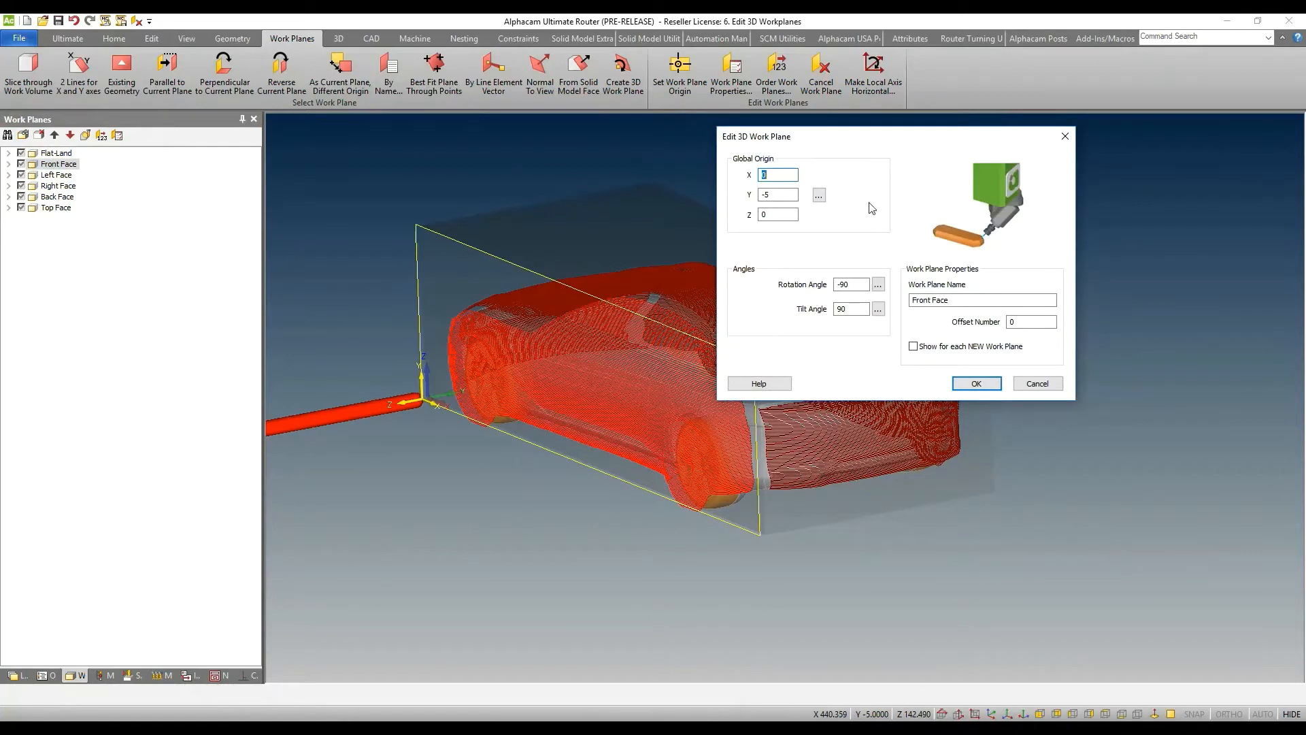
left_click_drag(888, 136, 844, 175)
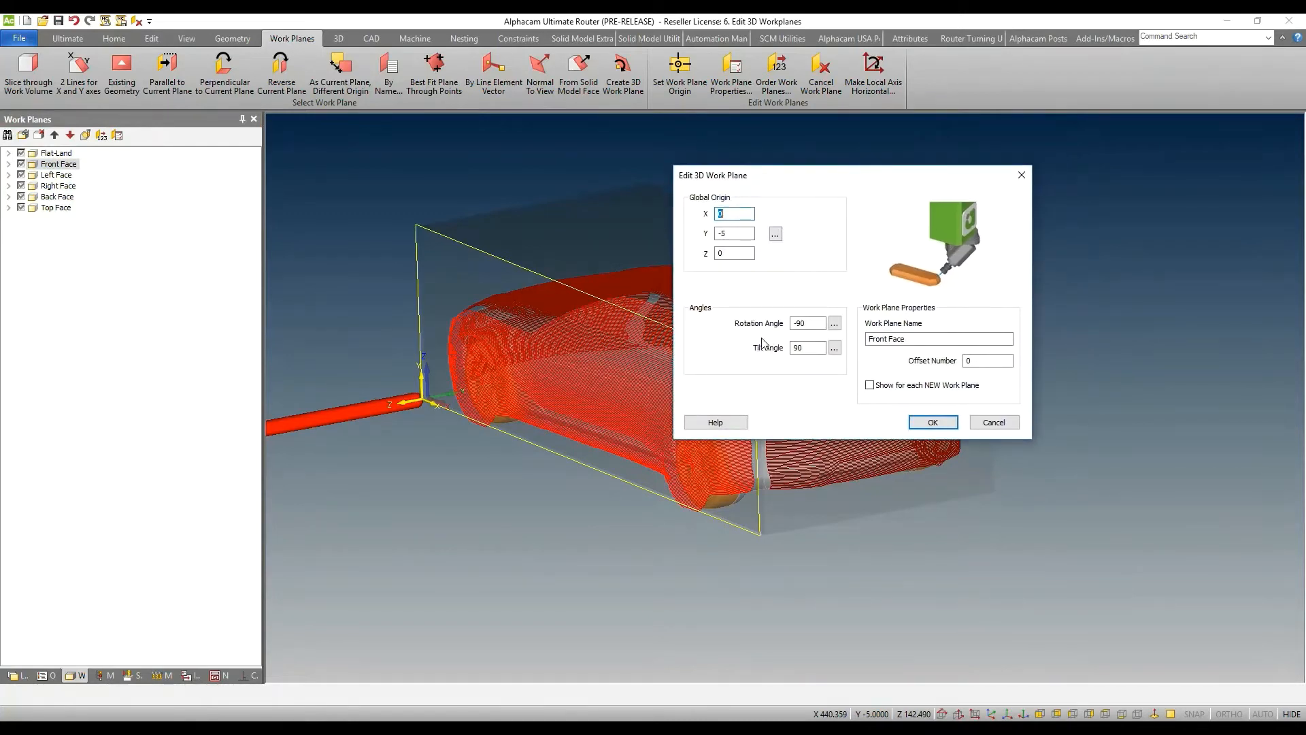
double_click(804, 349)
left_click(935, 422)
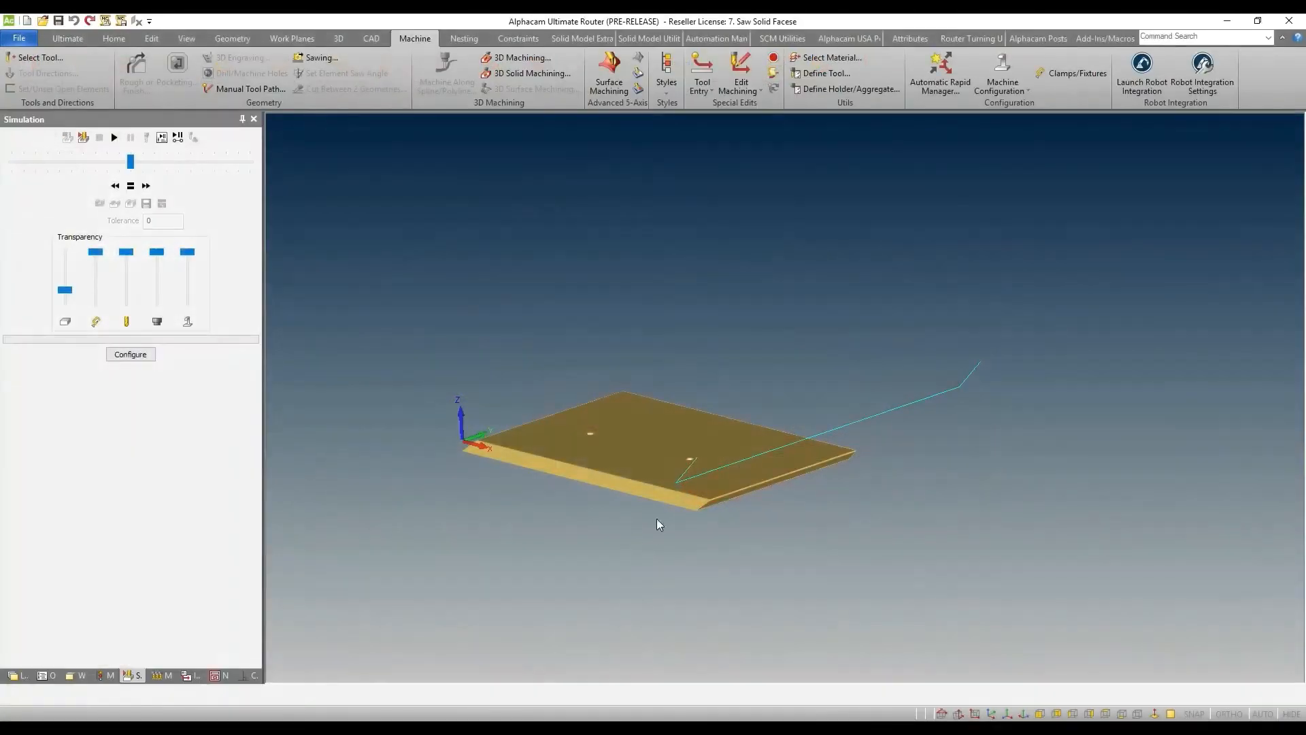
Run the machining simulation of the saw cut on the bevelled panel.
scroll(657, 506, "down", 2)
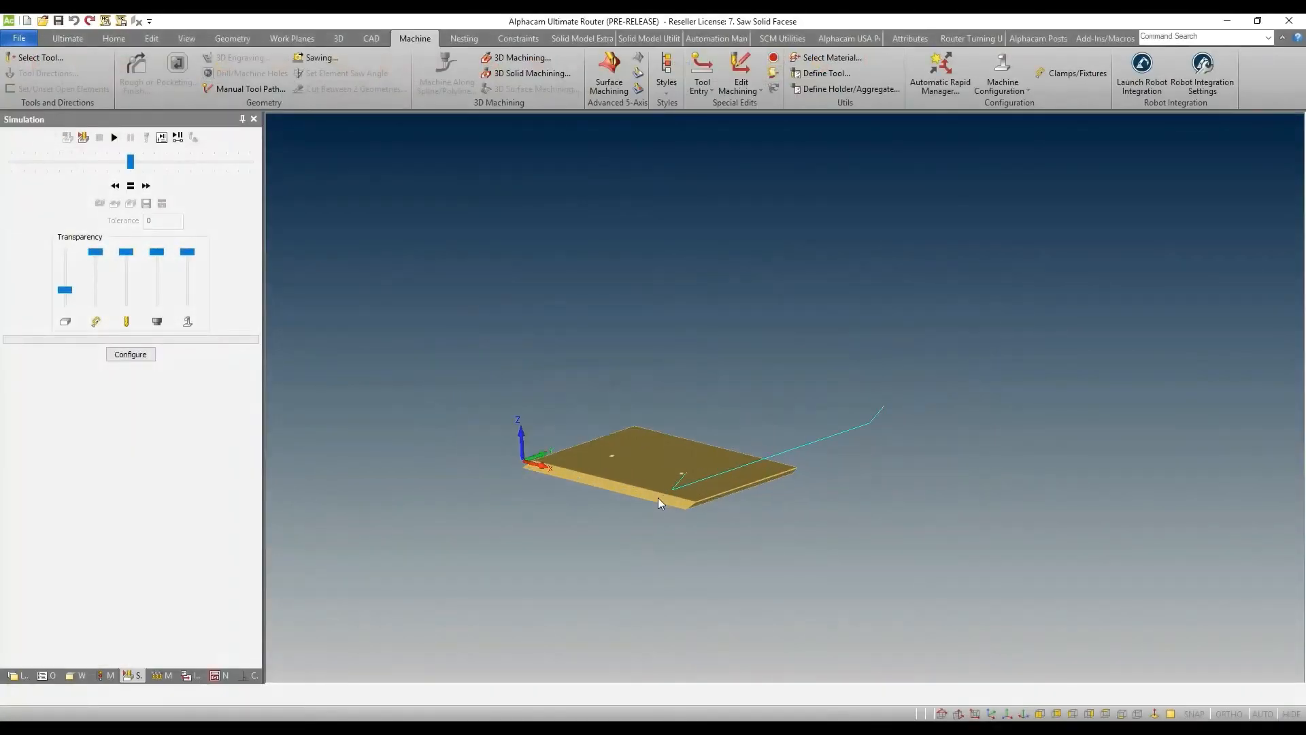
scroll(654, 503, "up", 5)
mouse_move(654, 503)
middle_mouse_down()
mouse_move(632, 485)
mouse_move(646, 511)
mouse_move(654, 491)
mouse_move(640, 505)
middle_mouse_up()
scroll(649, 507, "down", 5)
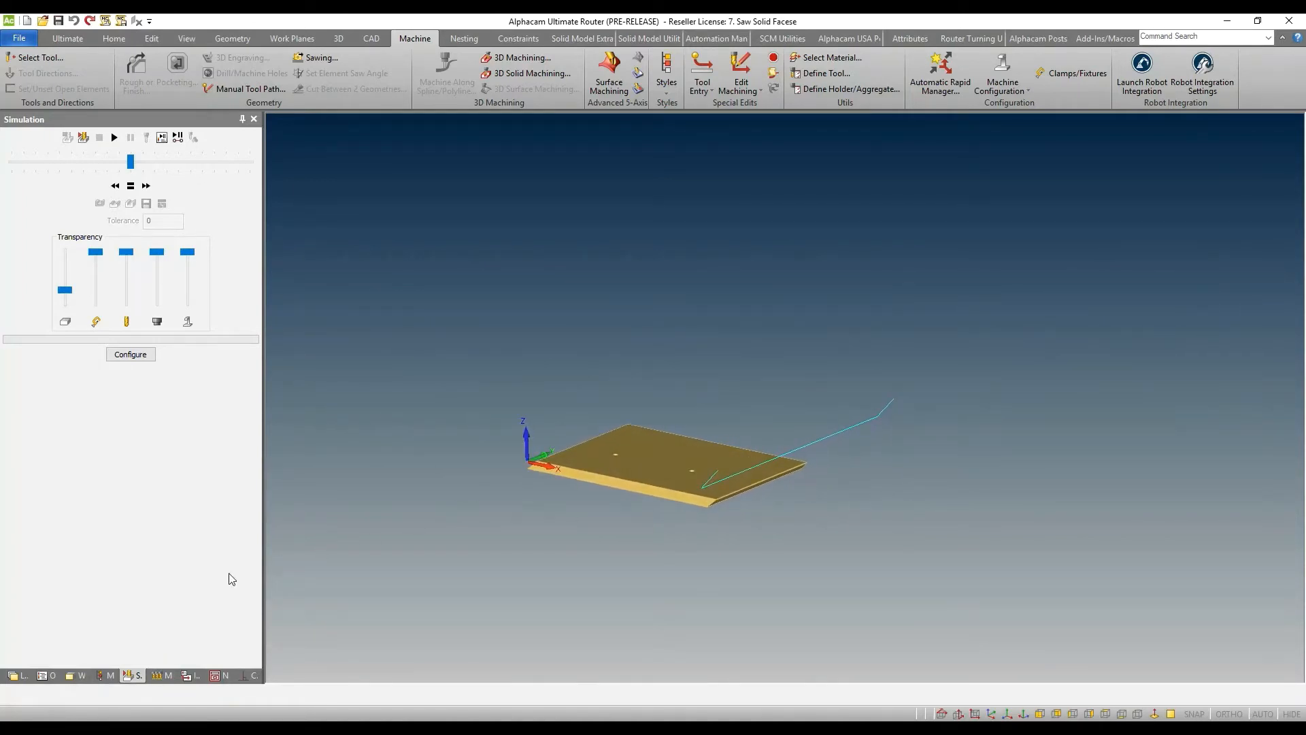
scroll(733, 488, "up", 2)
right_click(701, 389)
mouse_move(758, 398)
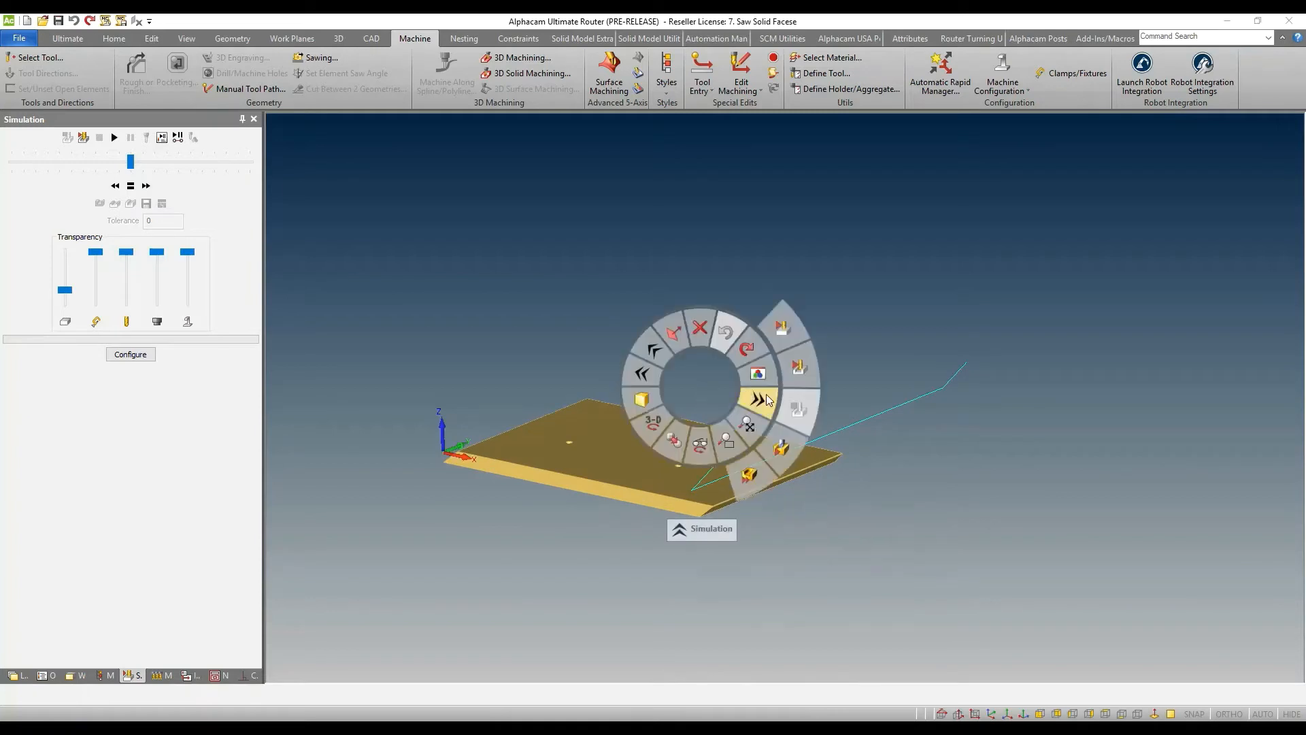
left_click(793, 332)
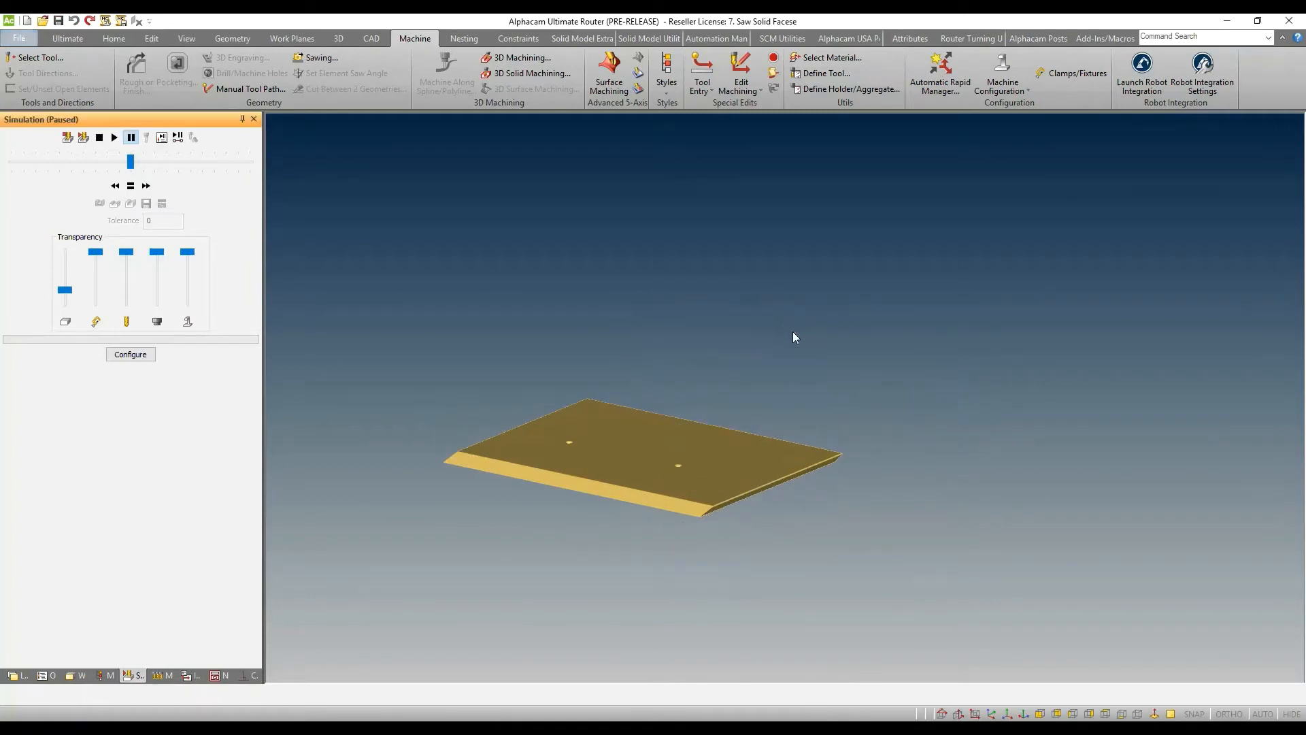
left_click(114, 137)
Examine the panel's bevelled end faces and the saw toolpath from the front and in 3D.
middle_click_drag(471, 496, 565, 450)
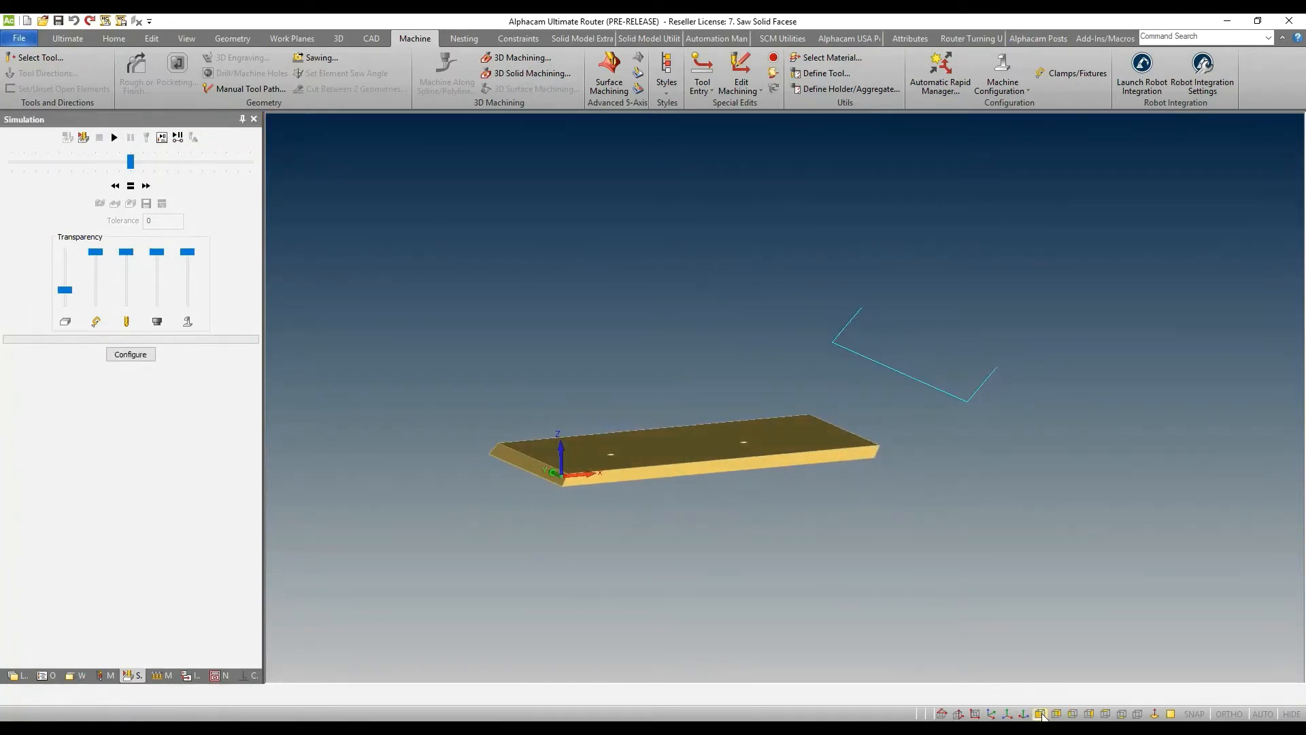
left_click(1041, 714)
scroll(700, 503, "down", 2)
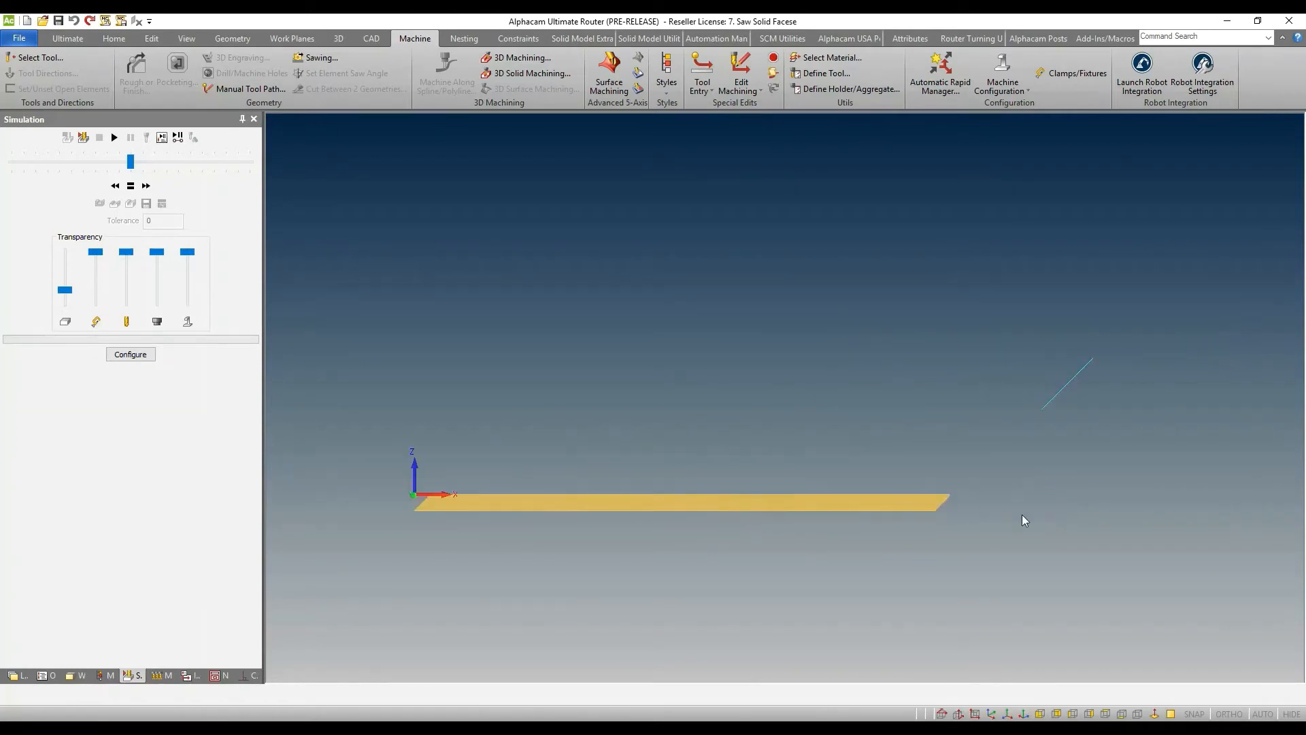
scroll(1001, 517, "up", 2)
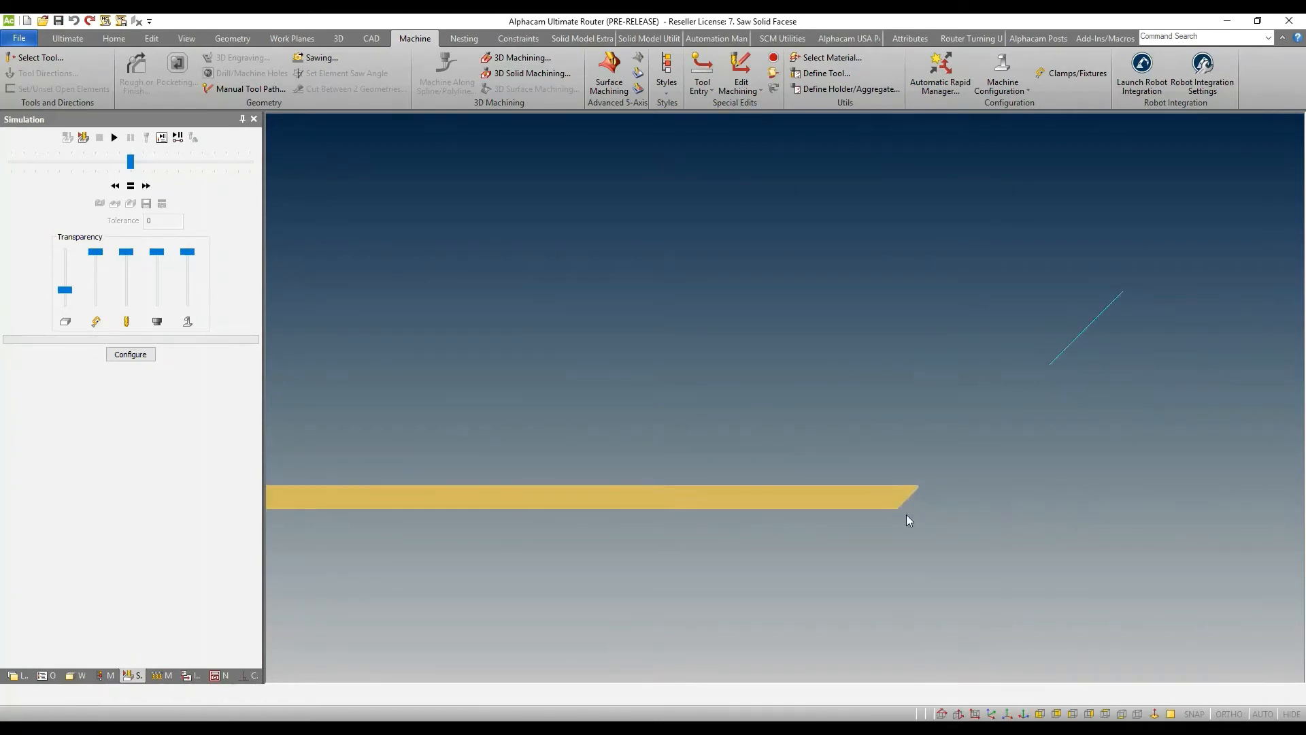
middle_click_drag(901, 516, 913, 517)
scroll(856, 517, "down", 2)
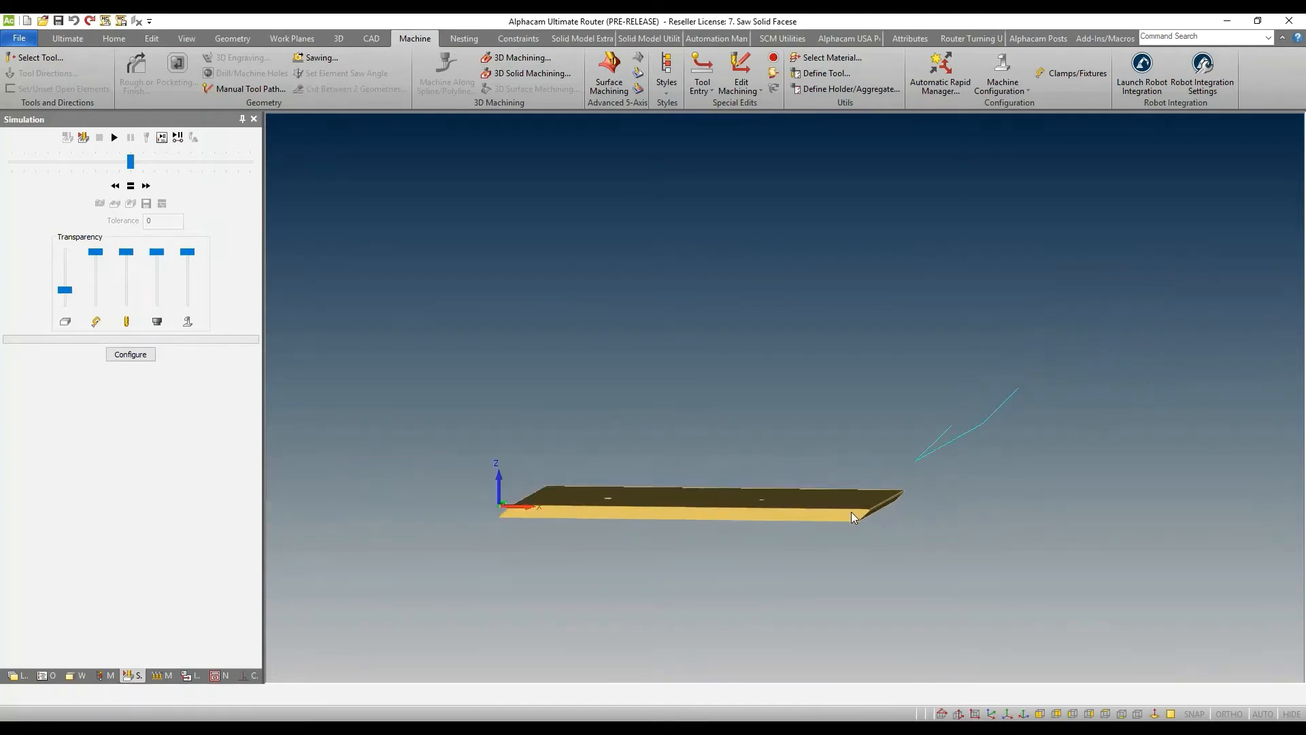
middle_click_drag(534, 547, 618, 570)
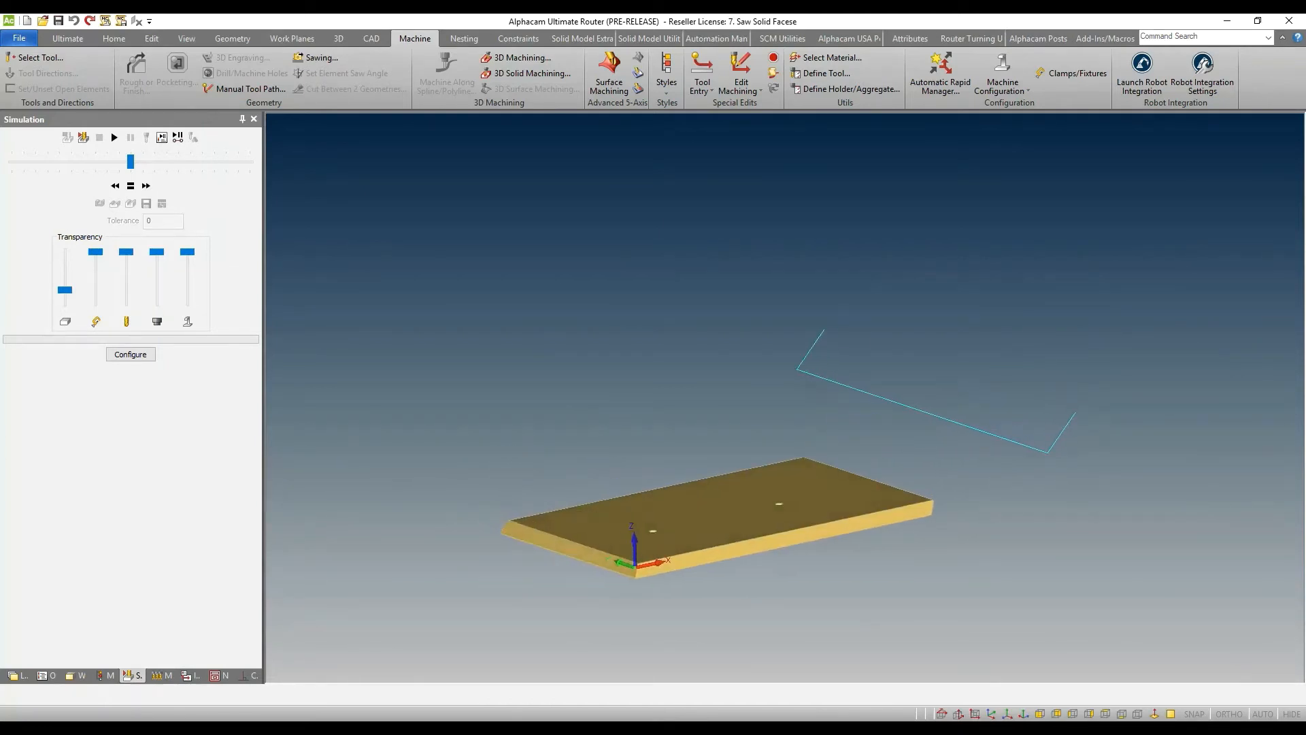
scroll(510, 493, "down", 2)
scroll(515, 517, "up", 3)
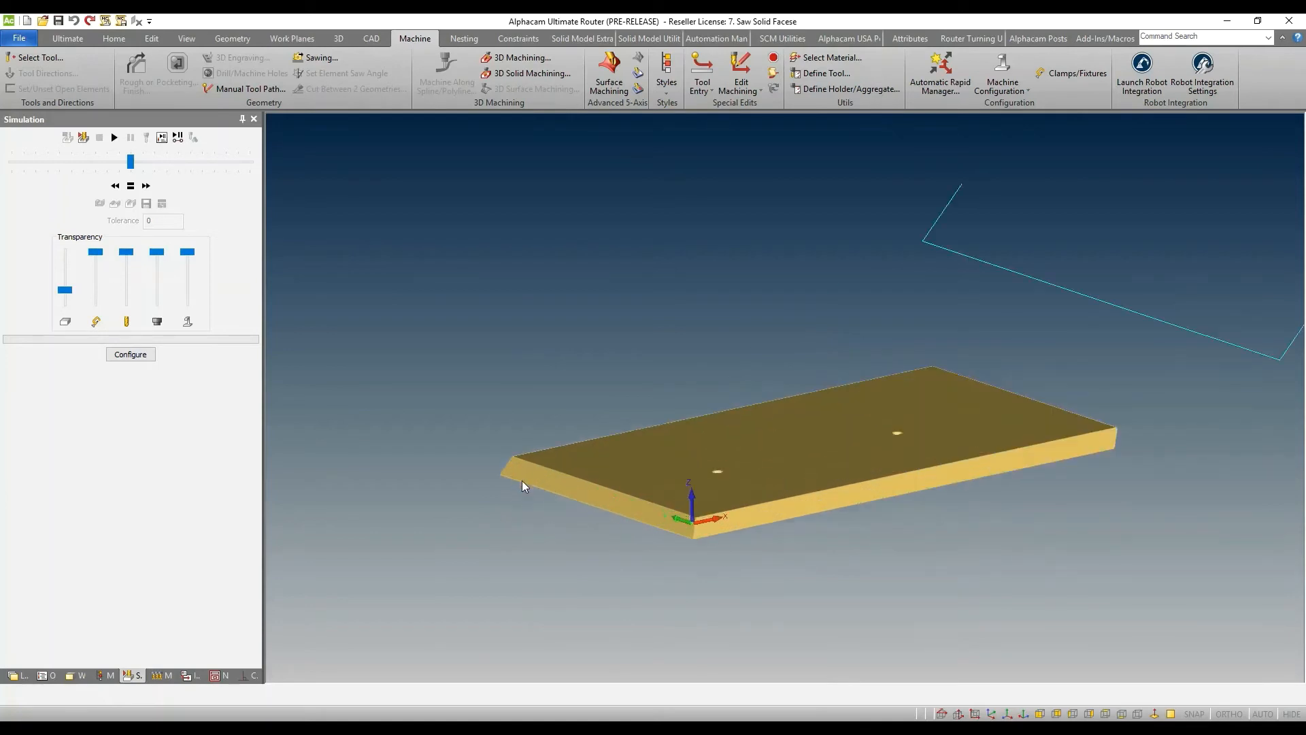
scroll(585, 470, "down", 2)
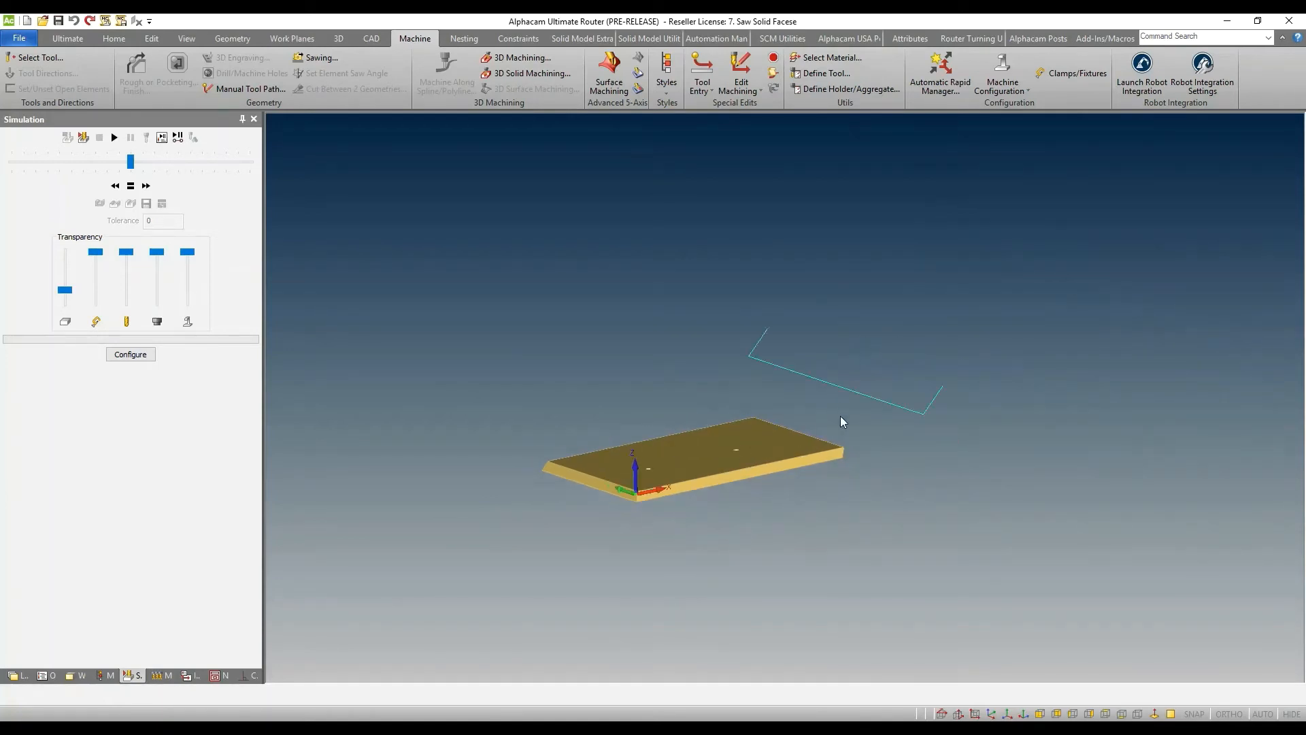
Make the T140 220MM saw blade of the existing sawing operation the current tool.
scroll(696, 419, "up", 2)
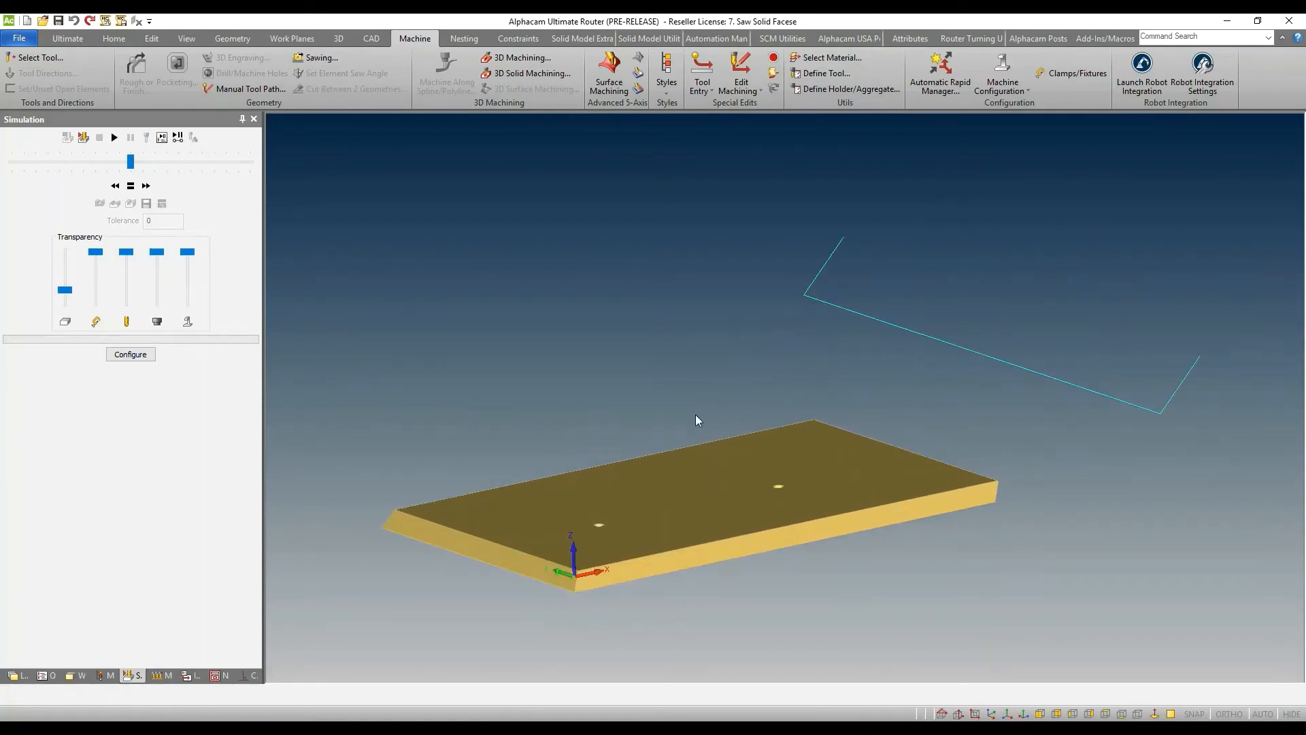
scroll(695, 414, "down", 2)
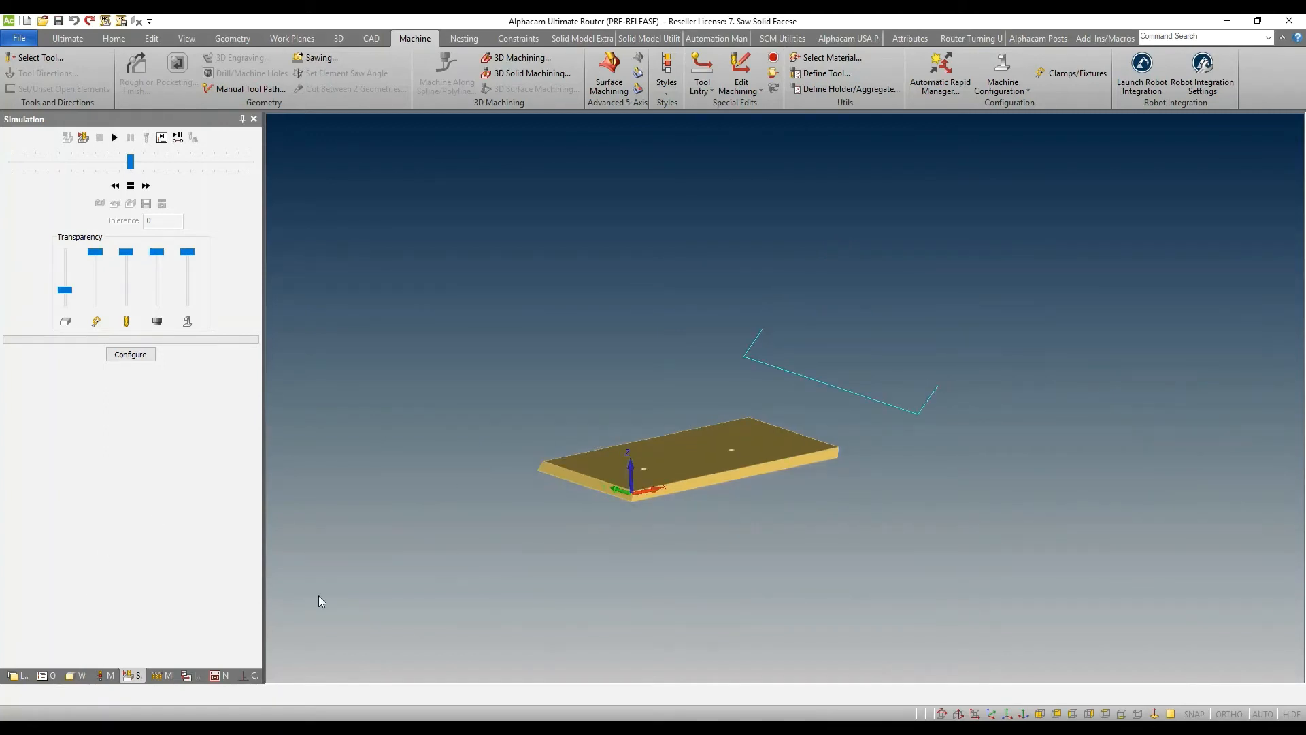
left_click(47, 676)
right_click(192, 179)
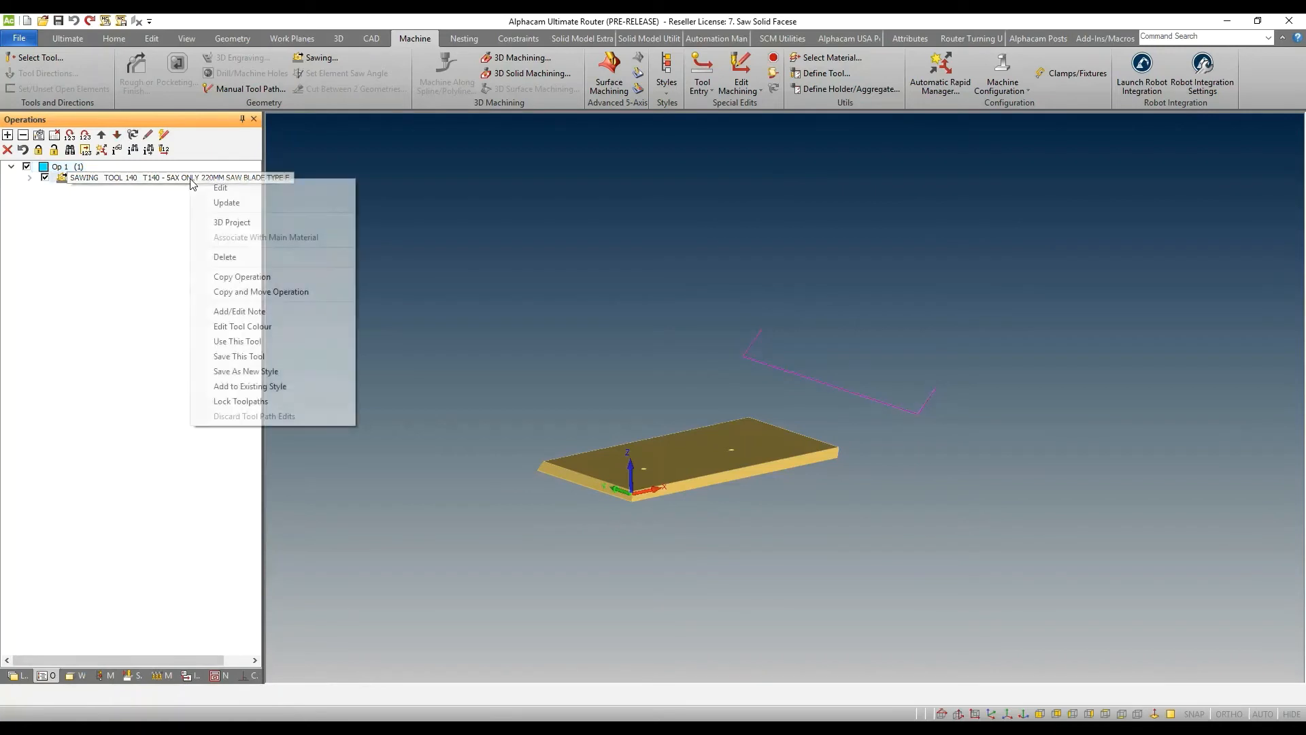
left_click(297, 342)
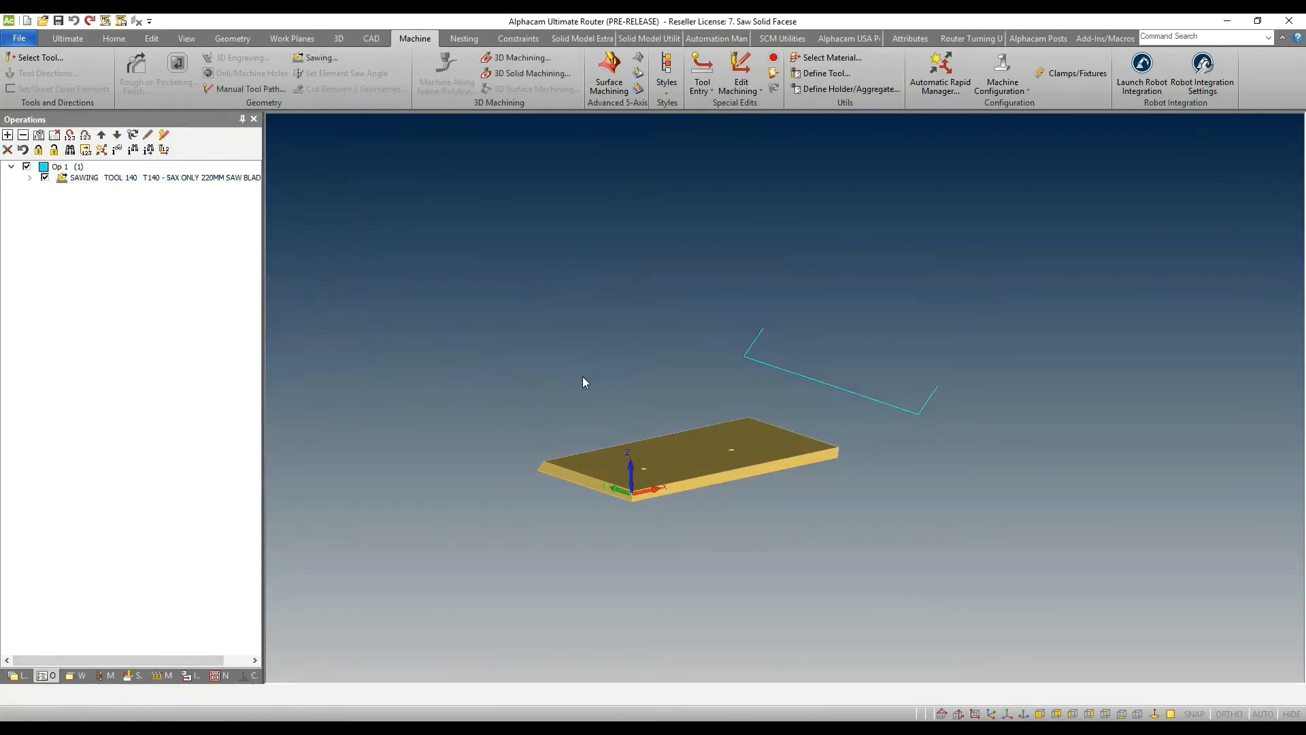
Start a Sawing operation with automatic Z levels on solid faces, and review its open-end, level and foul avoidance settings.
scroll(608, 475, "up", 3)
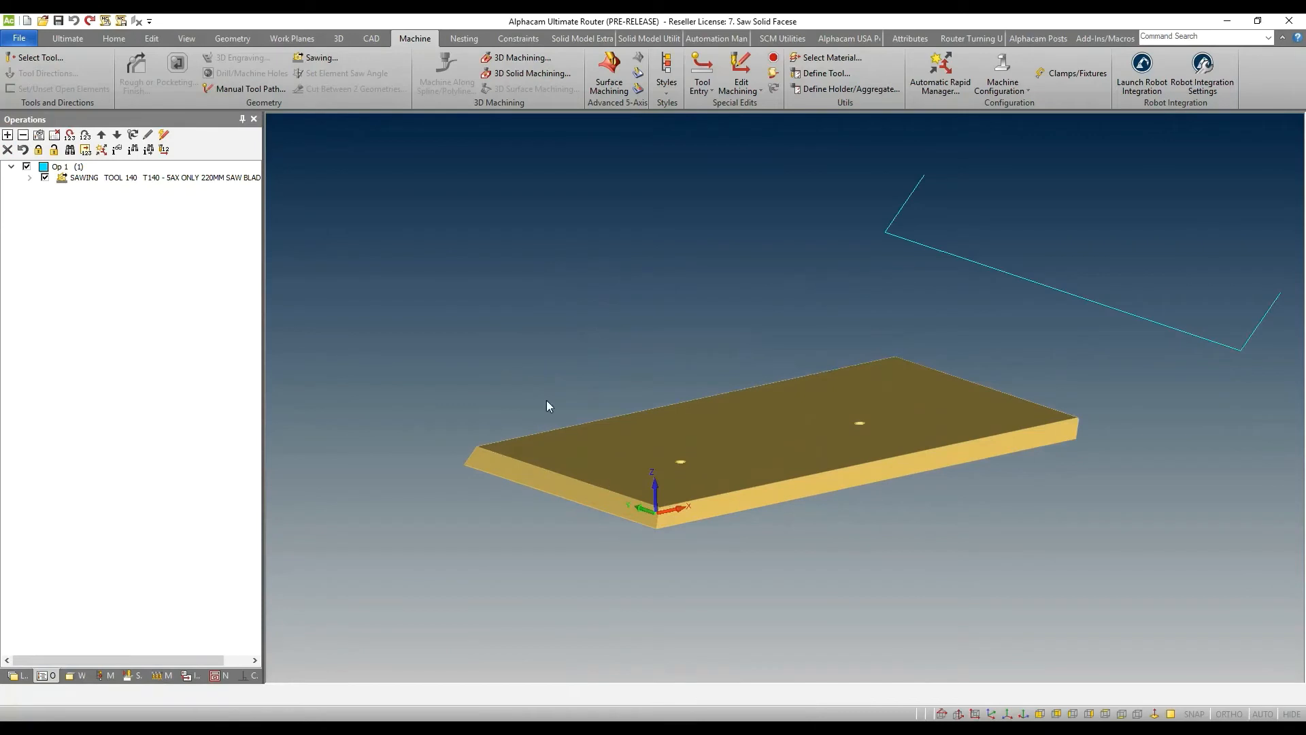
left_click(314, 57)
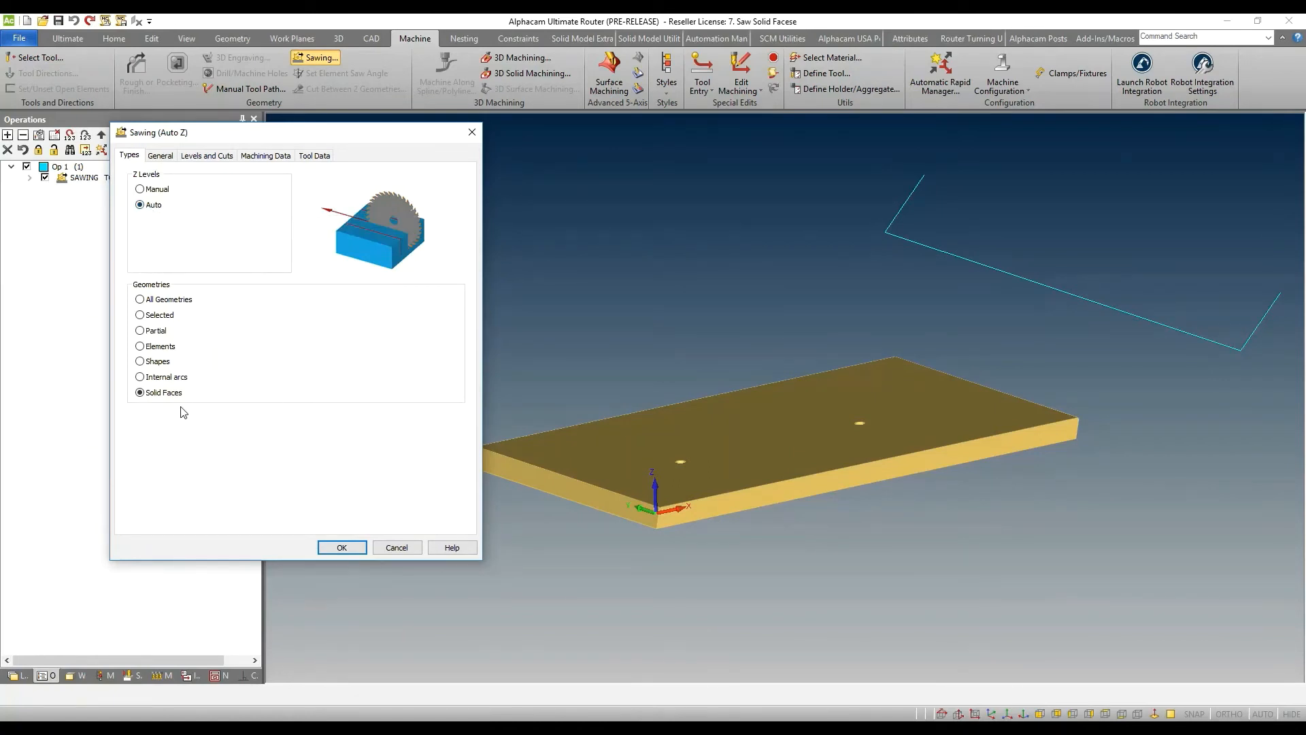
left_click(161, 157)
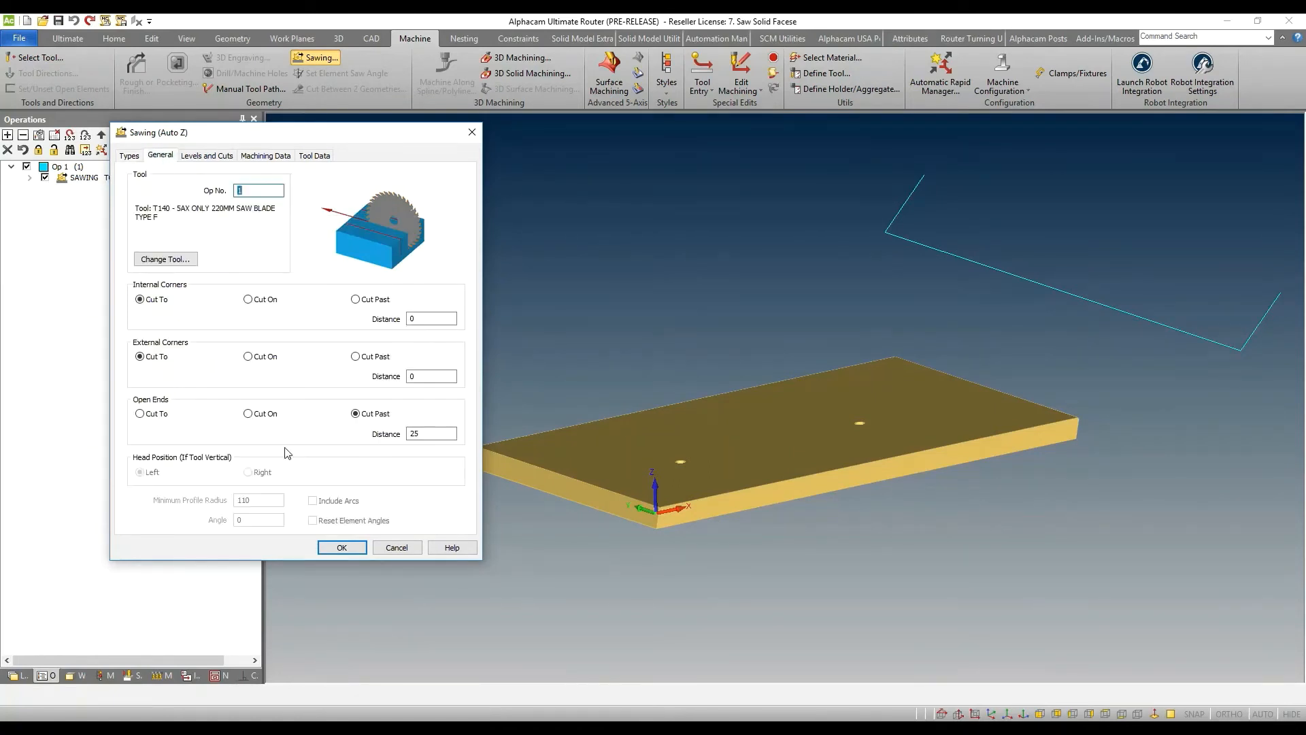
double_click(428, 430)
left_click(218, 156)
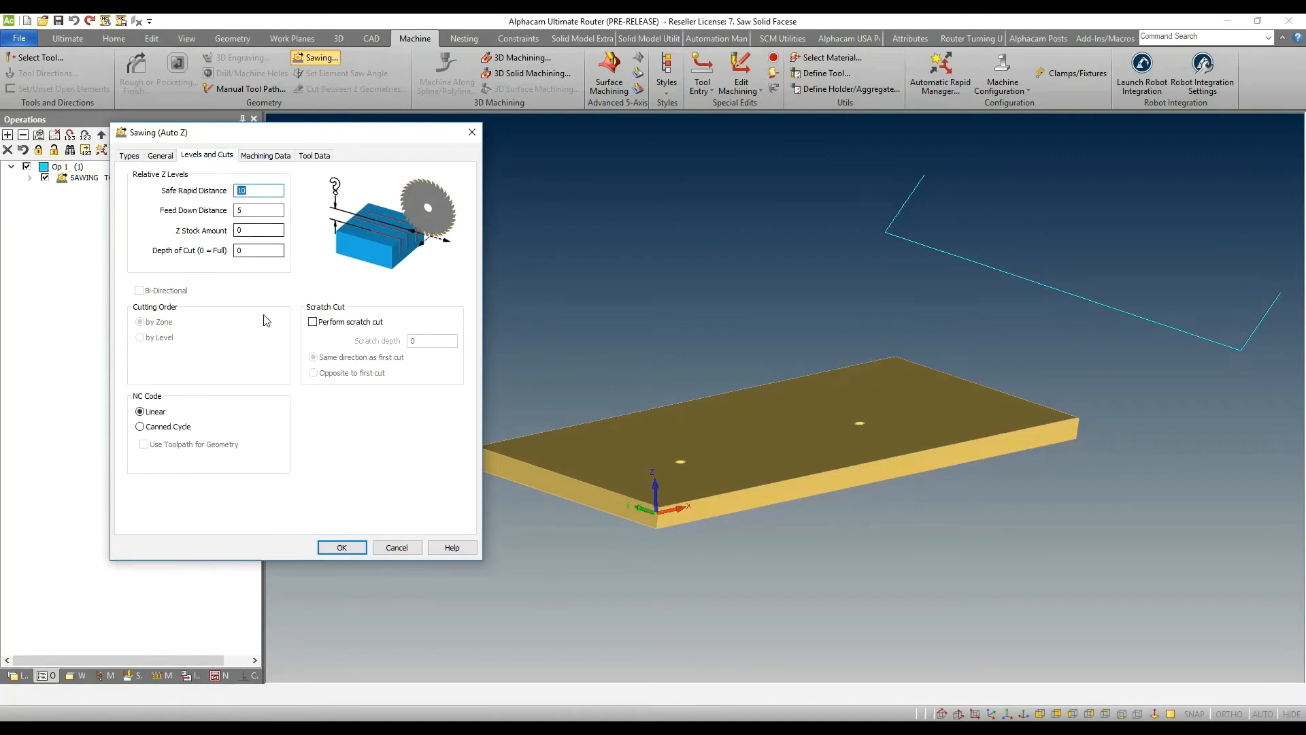
left_click(267, 155)
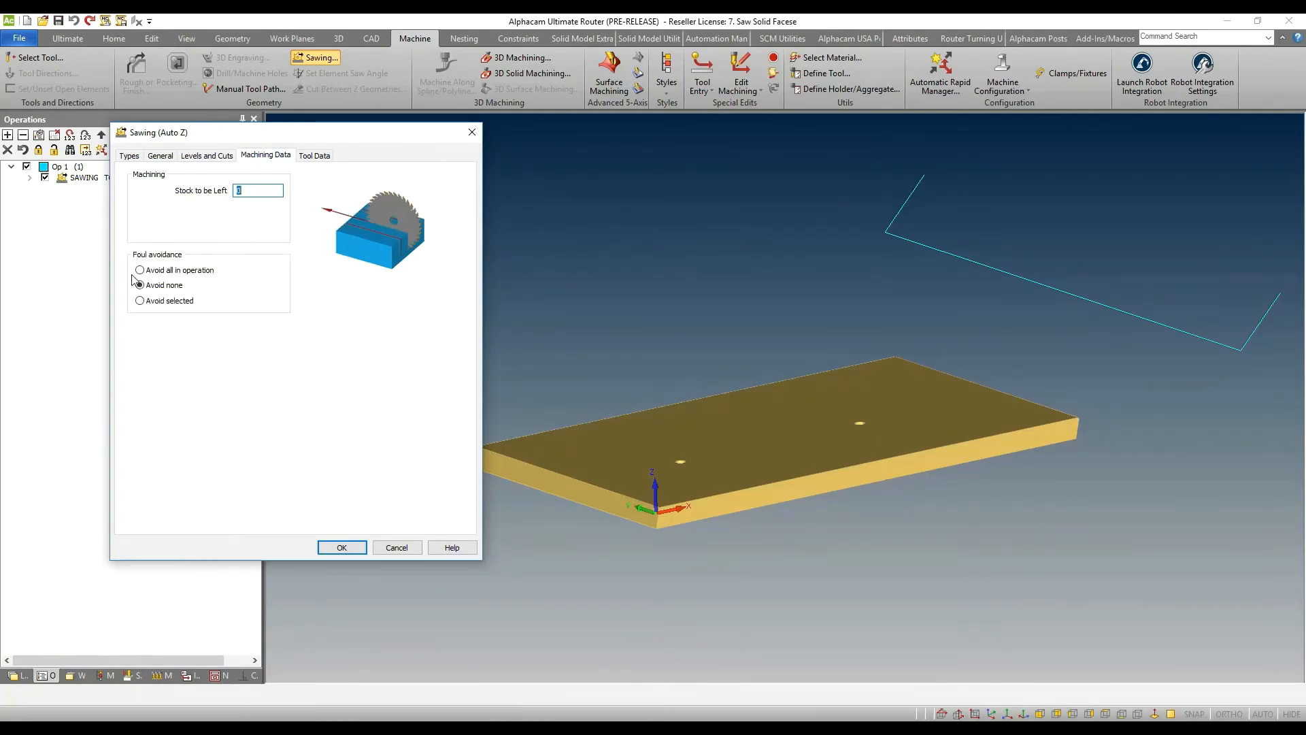
Accept the sawing settings and apply the cut to the panel's bevelled end face beside the origin.
mouse_move(747, 505)
middle_mouse_down()
mouse_move(748, 534)
mouse_move(747, 511)
mouse_move(731, 505)
mouse_move(747, 494)
middle_mouse_up()
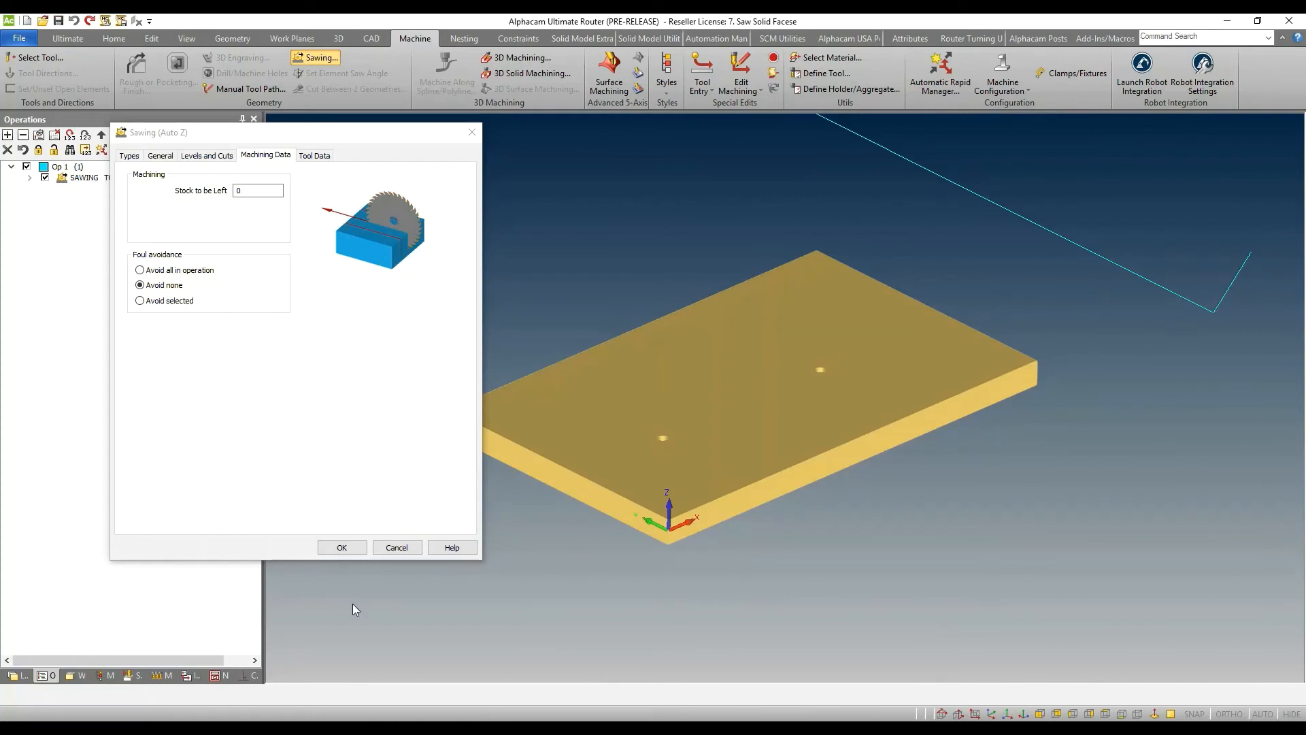
left_click(341, 548)
left_click(614, 506)
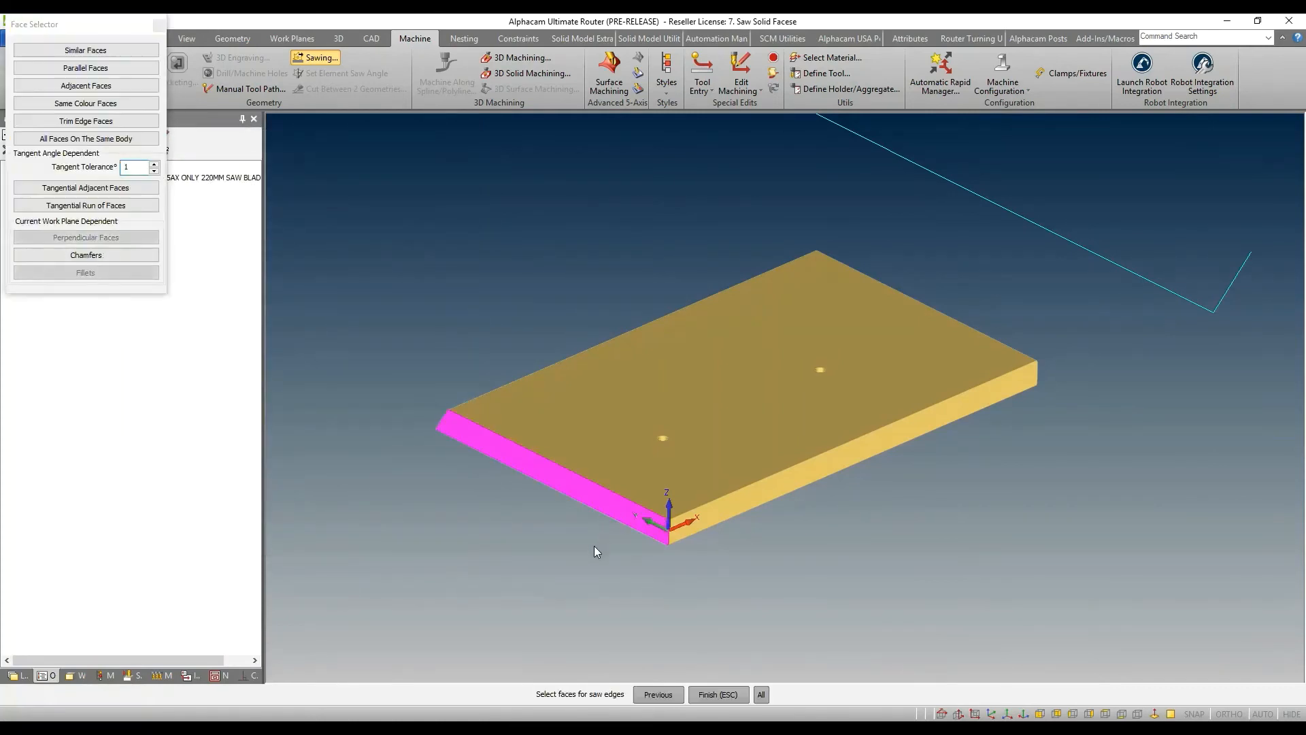
key("Escape")
Run the machining simulation of both saw cuts and inspect the toolpaths over the panel's two bevelled ends.
middle_click_drag(597, 549, 606, 526)
right_click(652, 360)
mouse_move(703, 362)
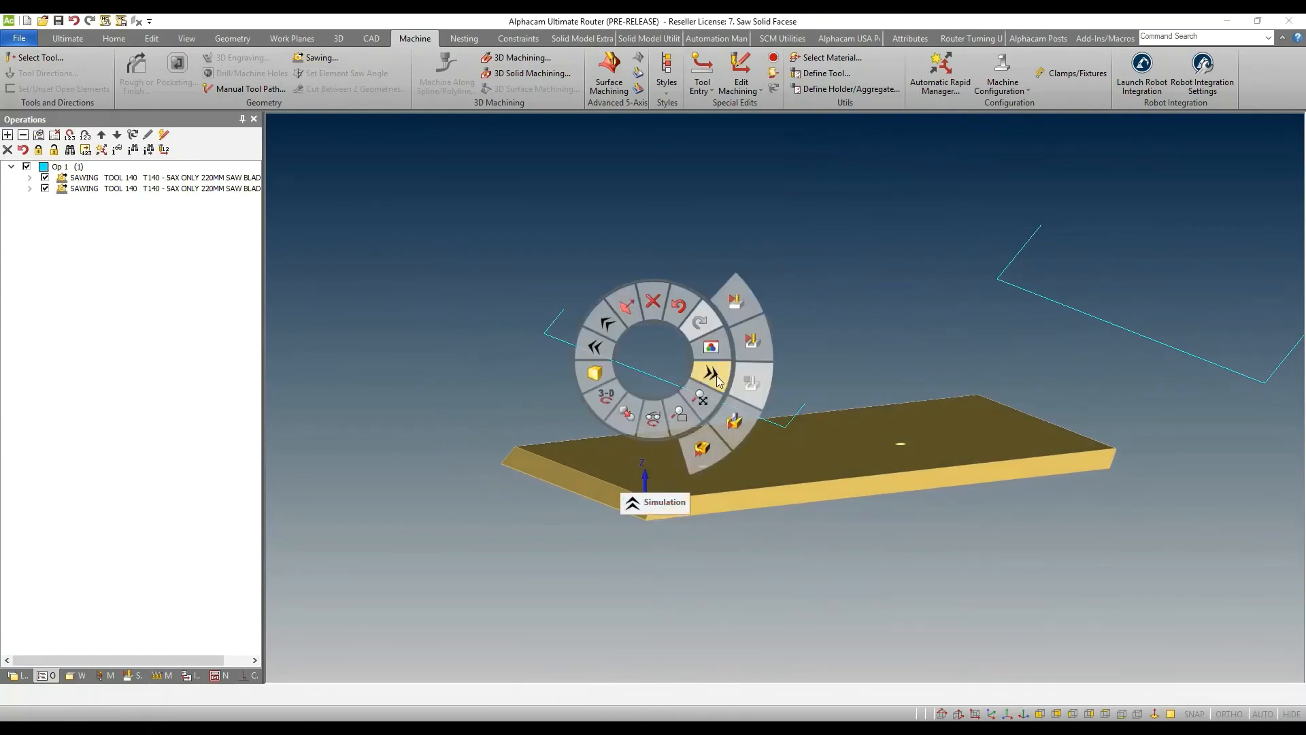
left_click(732, 299)
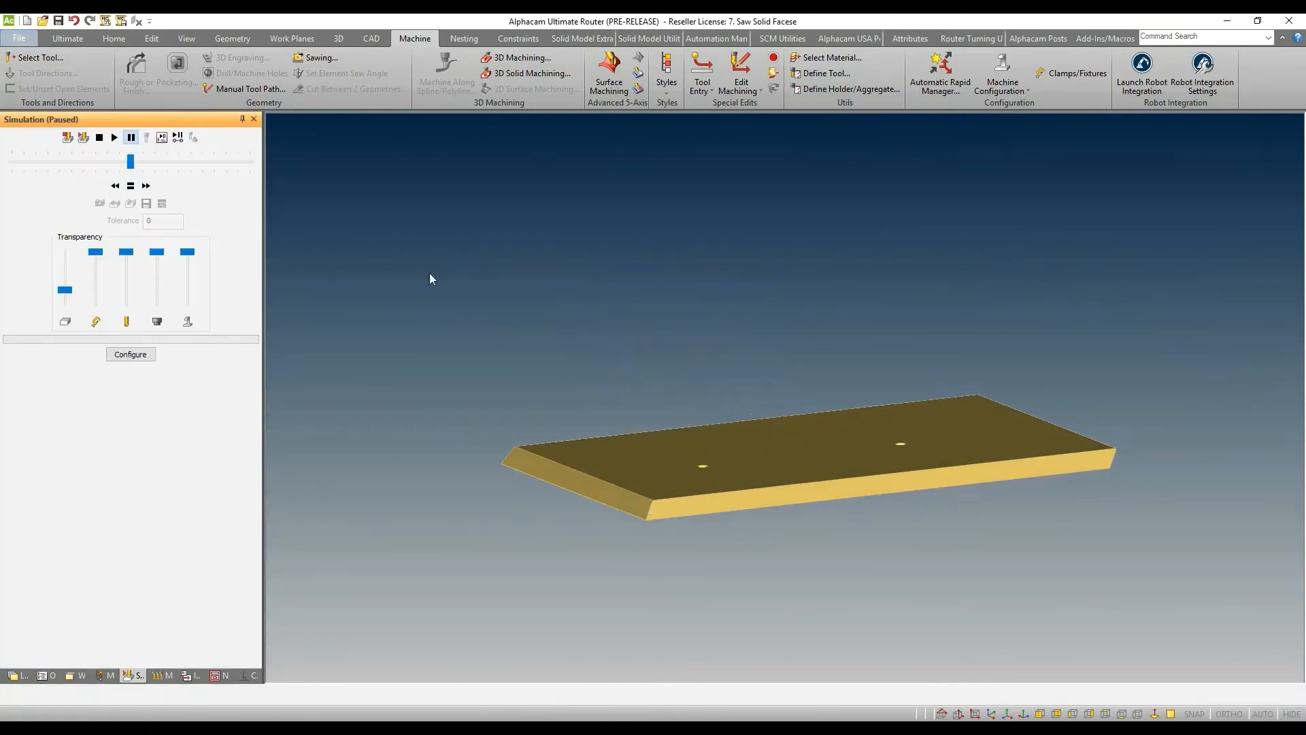
left_click(114, 138)
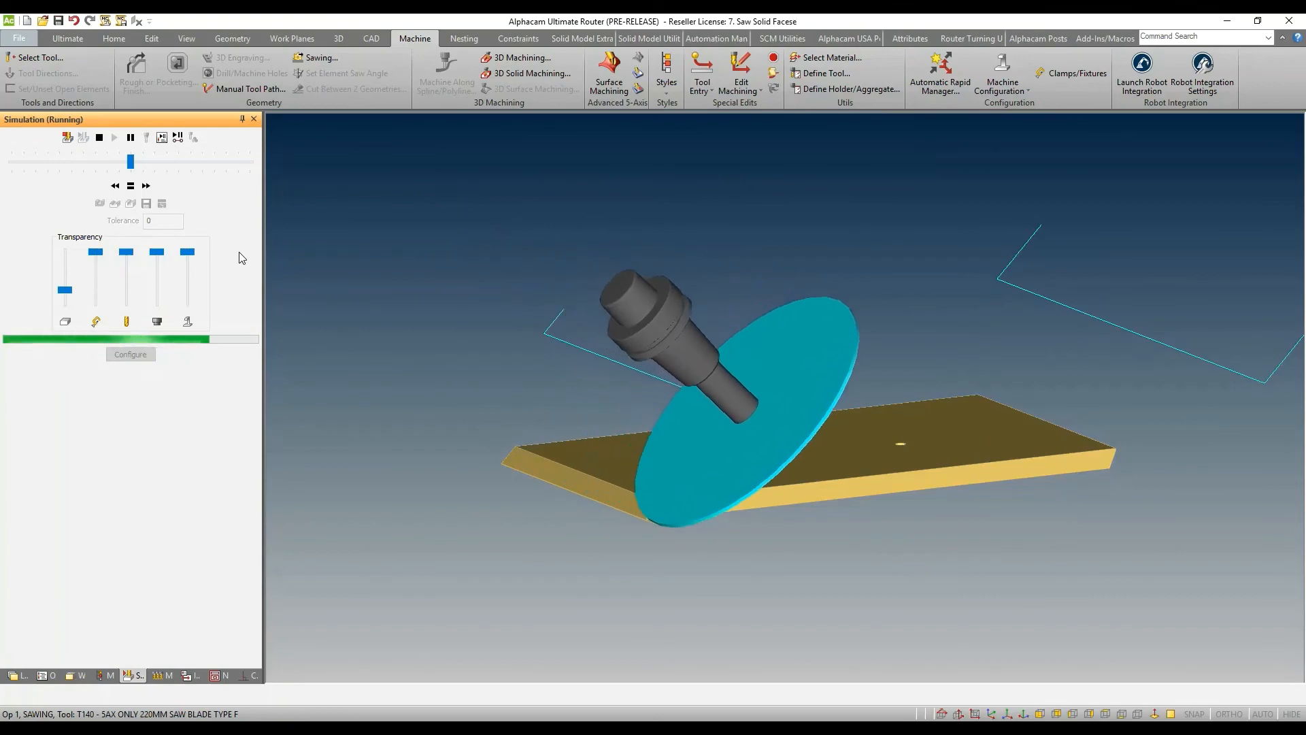
scroll(268, 250, "down", 3)
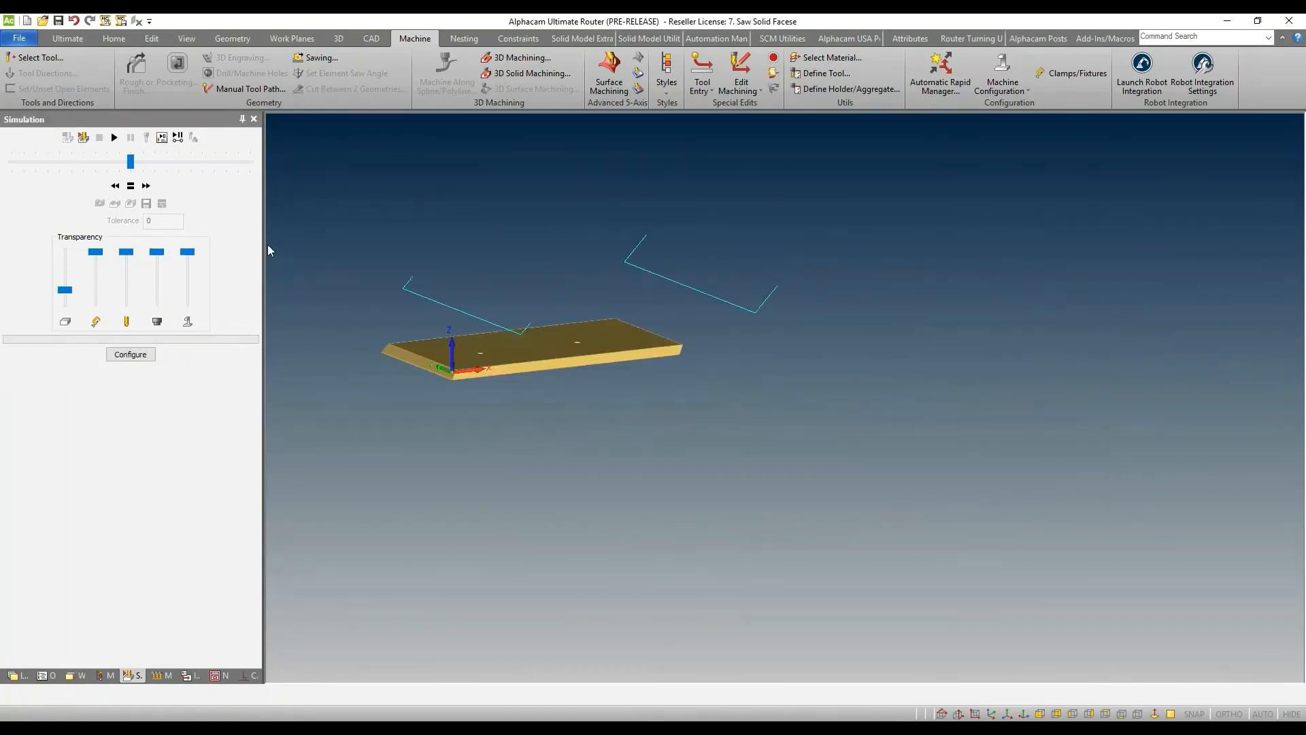
scroll(347, 283, "up", 3)
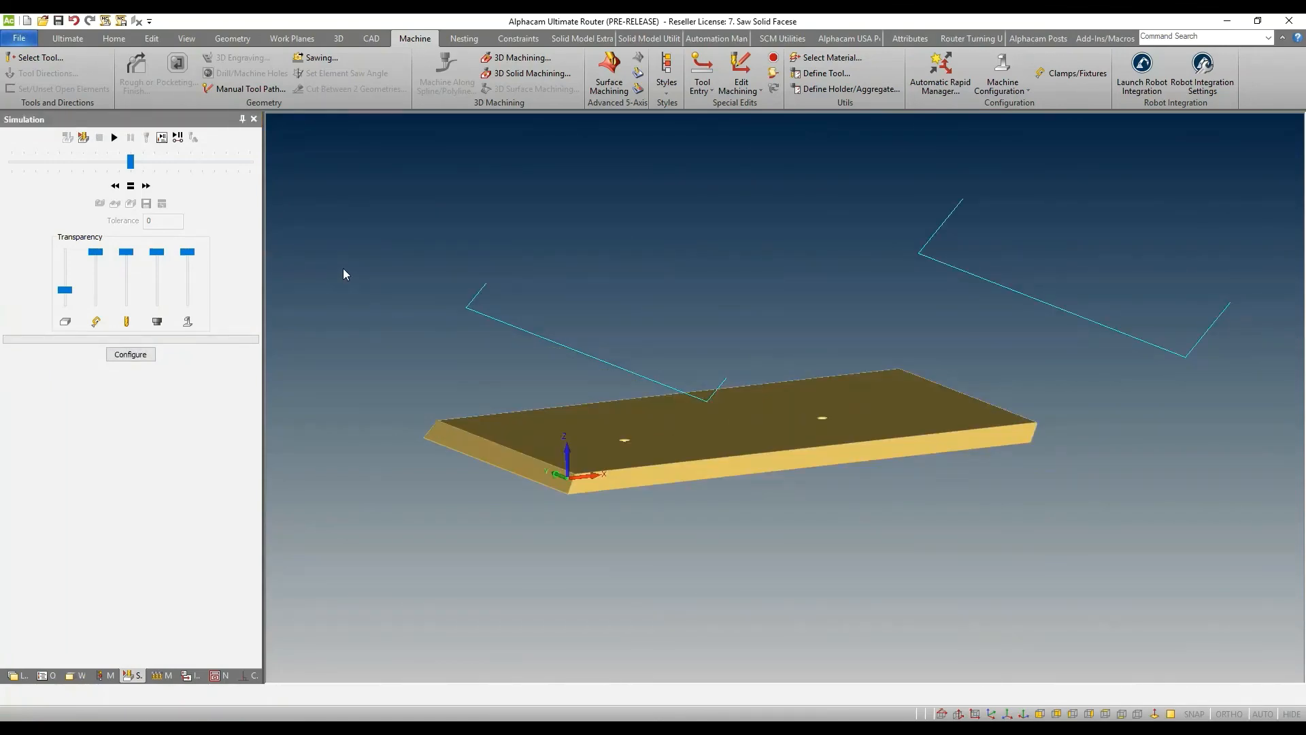